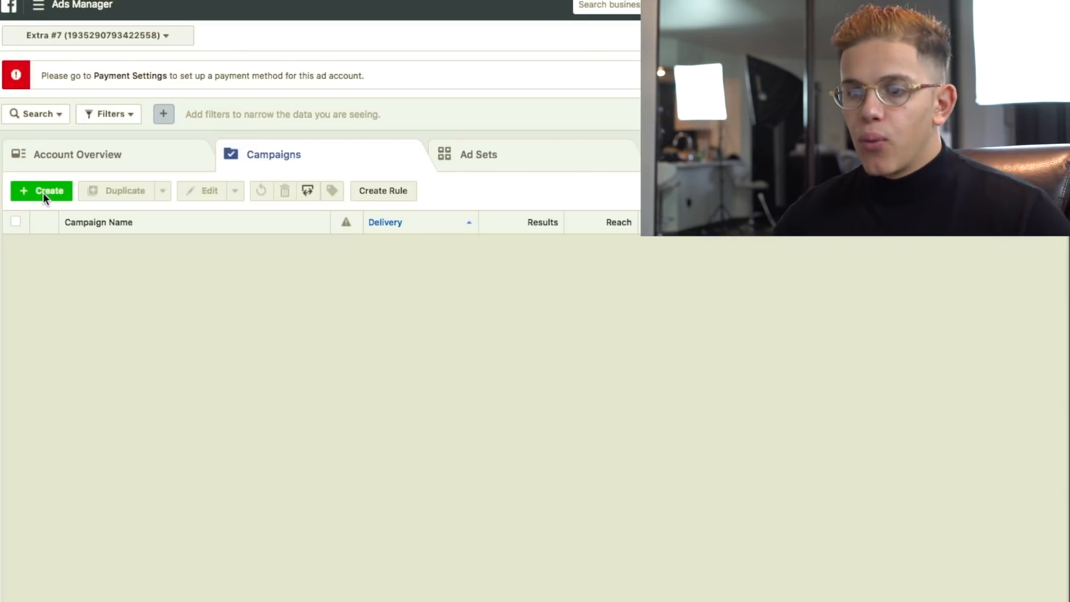
# Start a new campaign named "DogBed Ads" and set its objective to Conversions
pyautogui.click(46, 193)
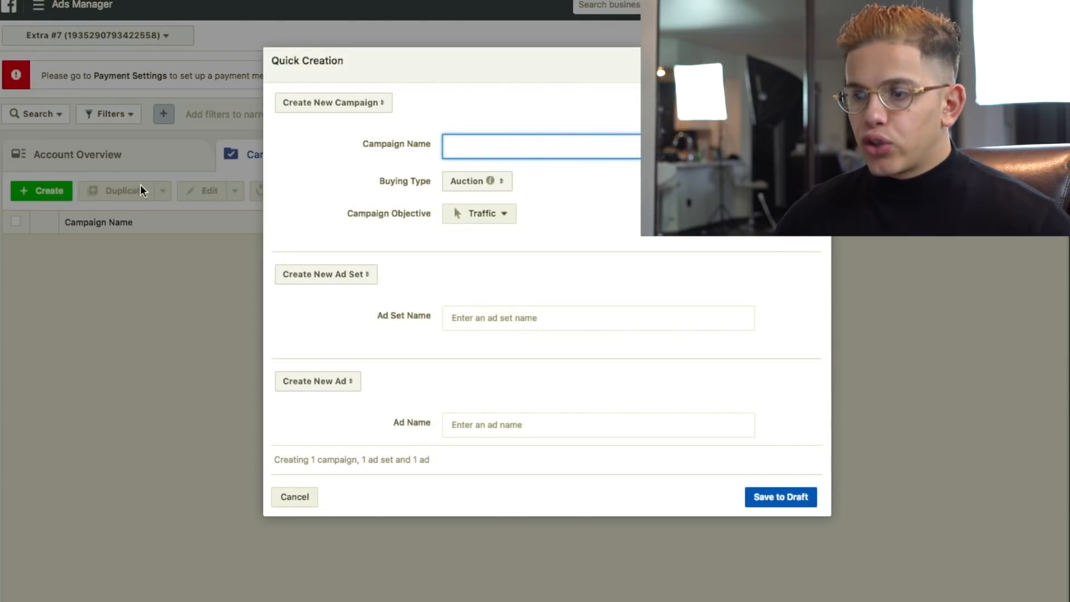
pyautogui.write('D')
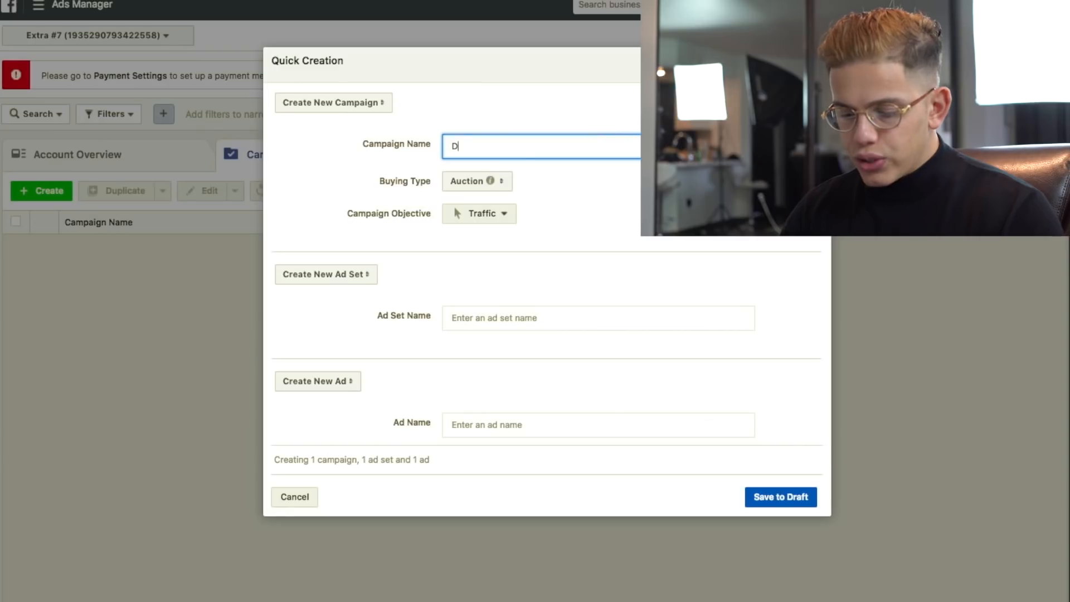
pyautogui.write('ogBed Adsa')
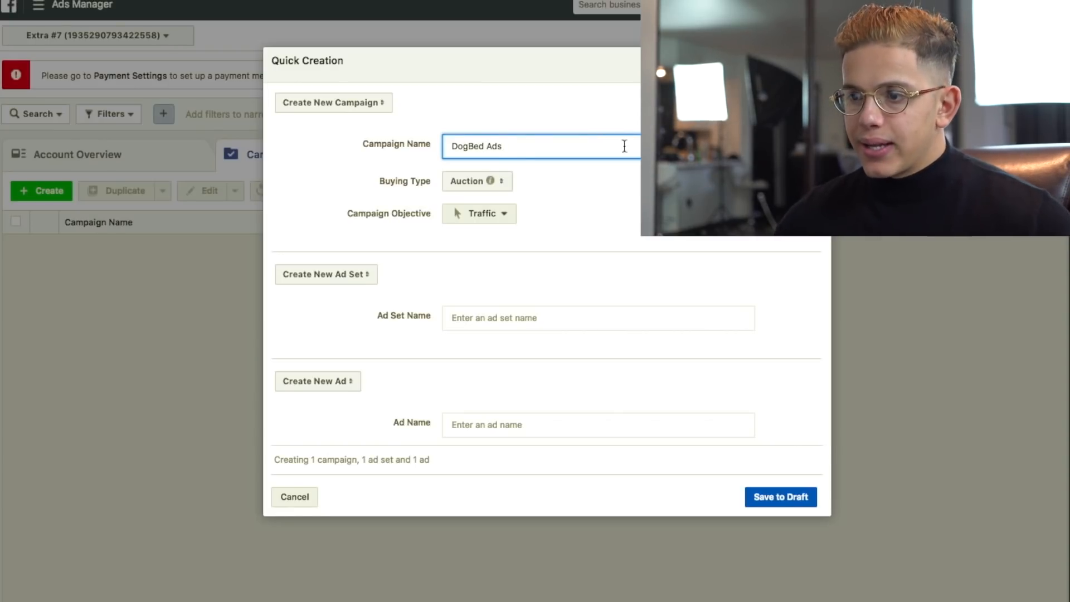
pyautogui.click(487, 212)
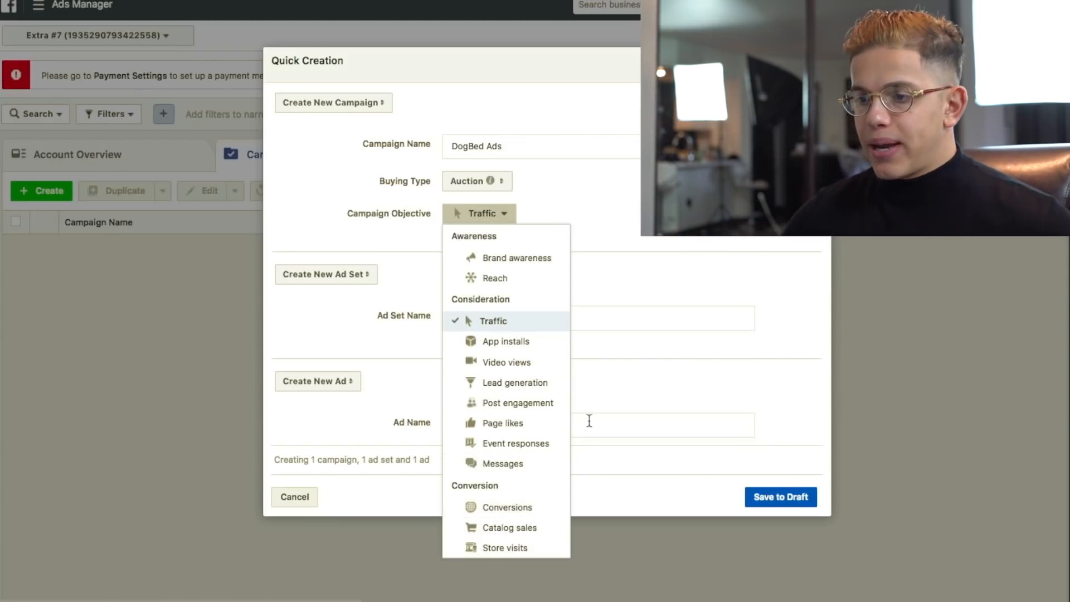
pyautogui.click(535, 511)
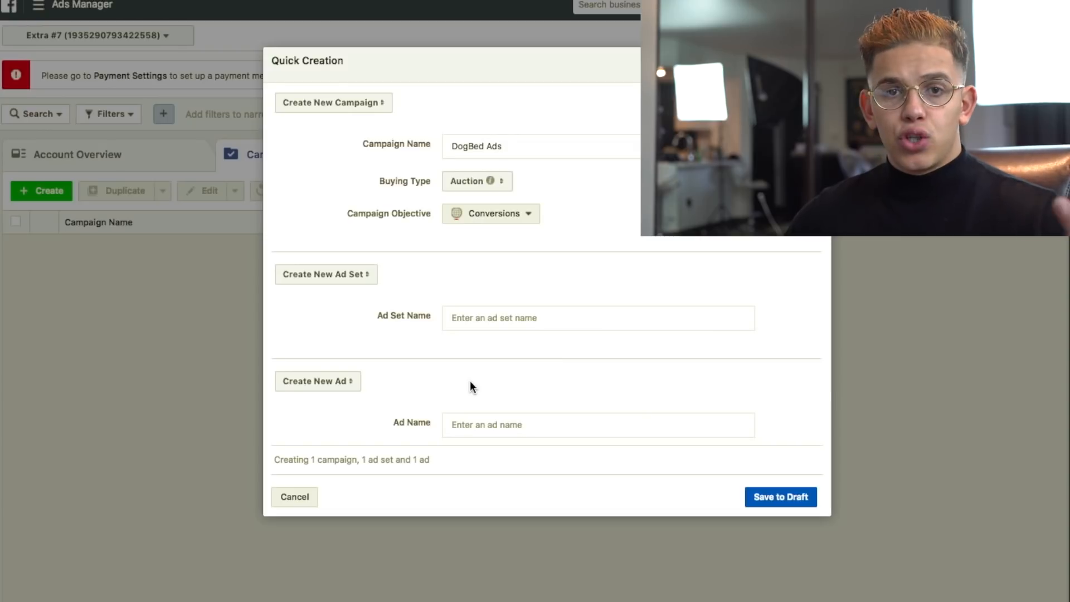
# Name the new ad set "Dog Brands" and the ad "Video Ad", and save the campaign to draft
pyautogui.click(489, 322)
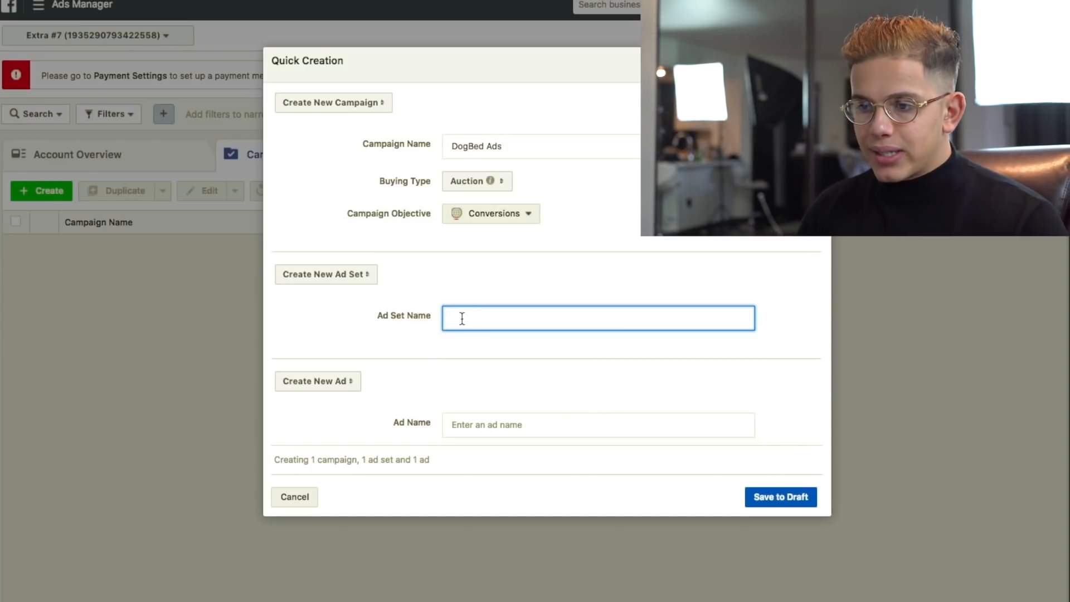
pyautogui.write('Dog Brands')
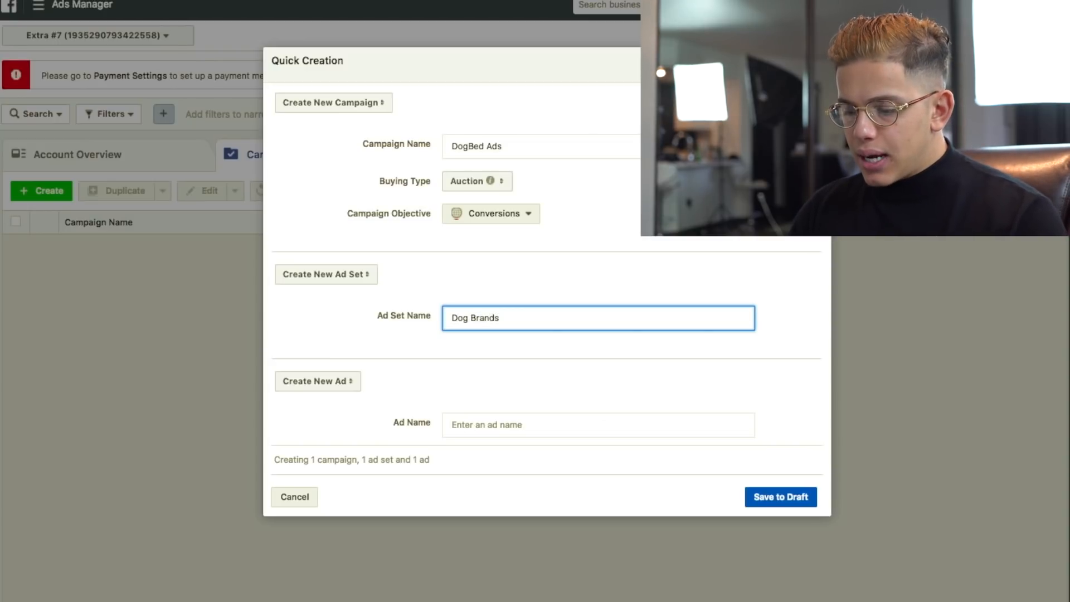
pyautogui.click(498, 421)
pyautogui.write('Video Ad')
pyautogui.click(804, 501)
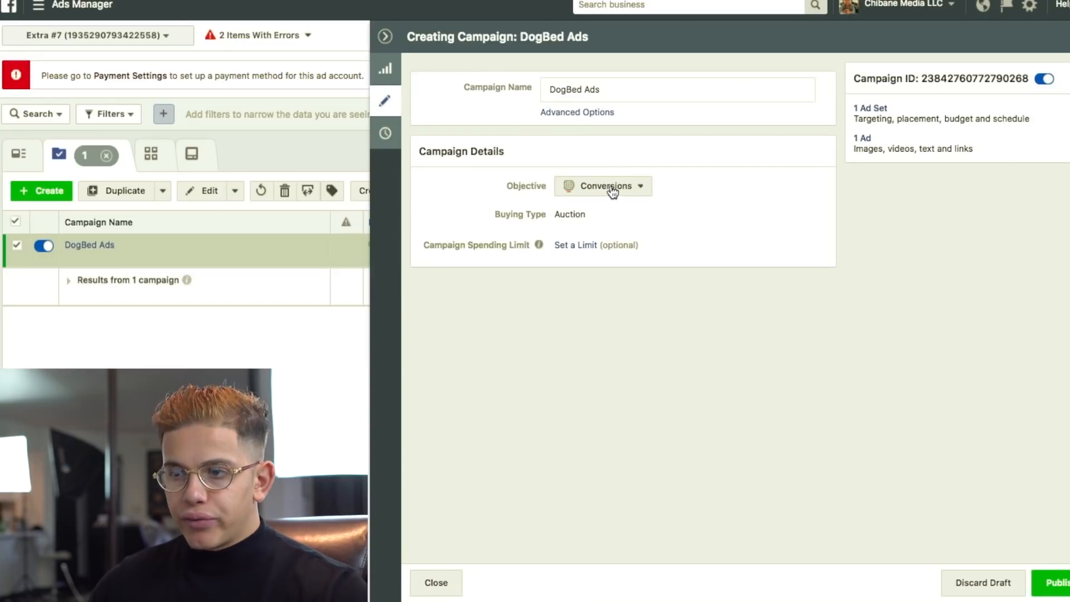
# Leave the campaign settings and open the campaign's Dog Brands ad set for editing
pyautogui.click(385, 36)
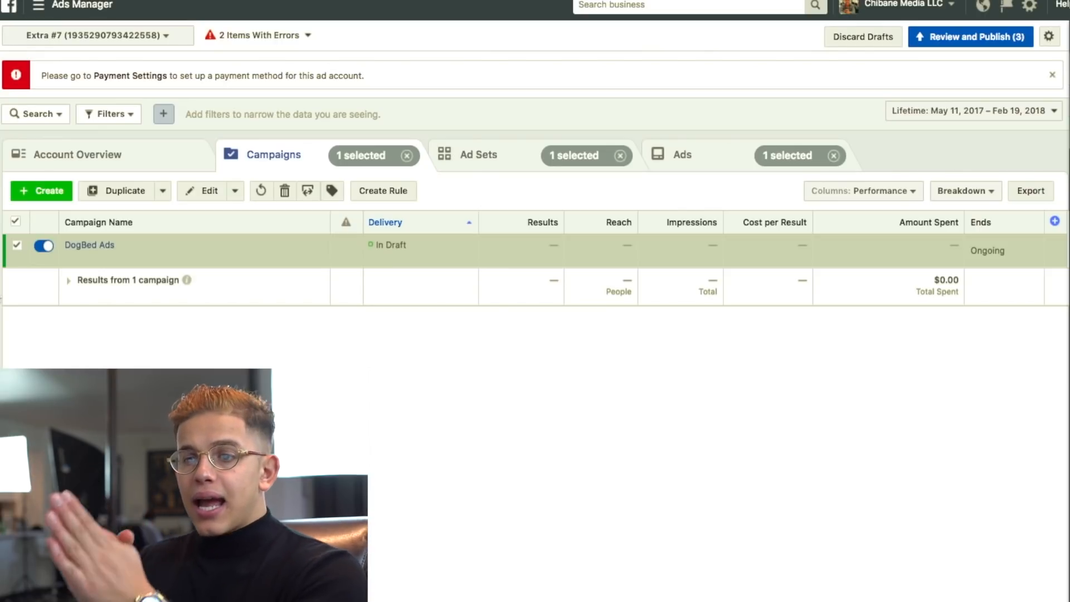
pyautogui.moveTo(283, 250)
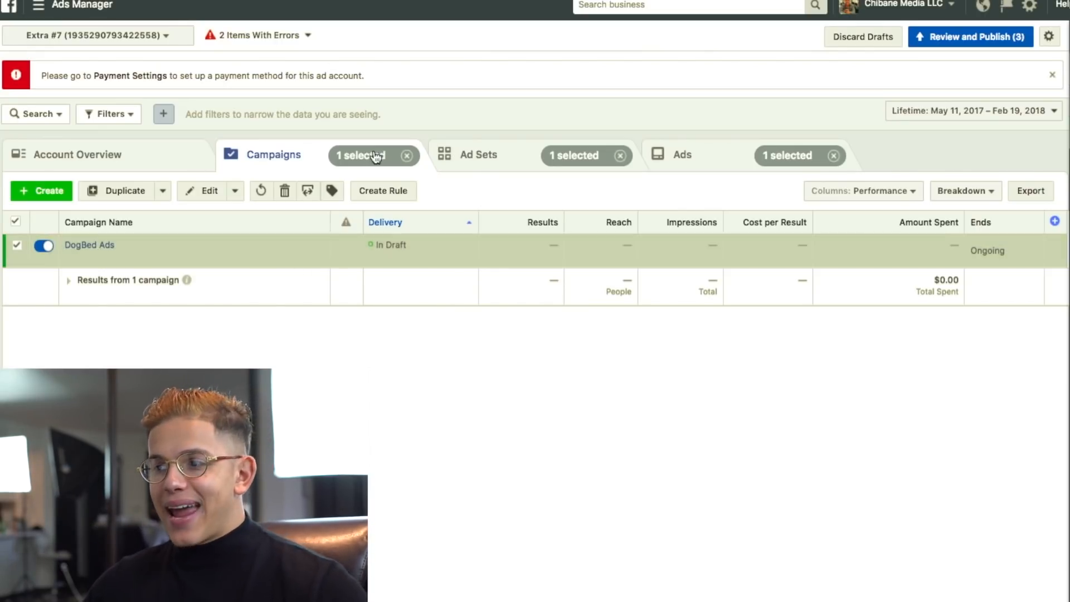
pyautogui.click(105, 246)
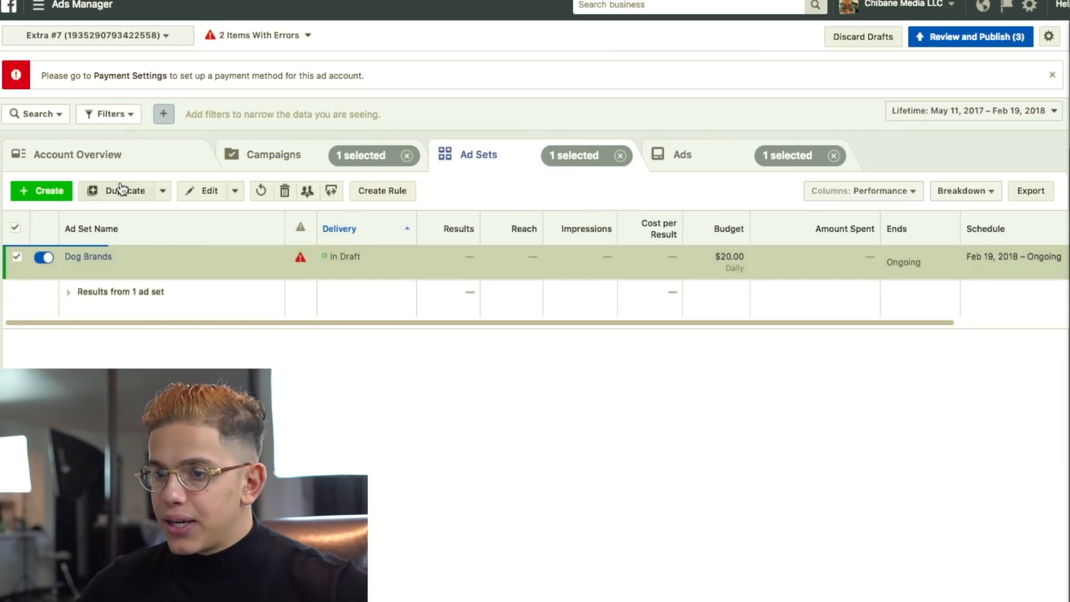
pyautogui.moveTo(168, 272)
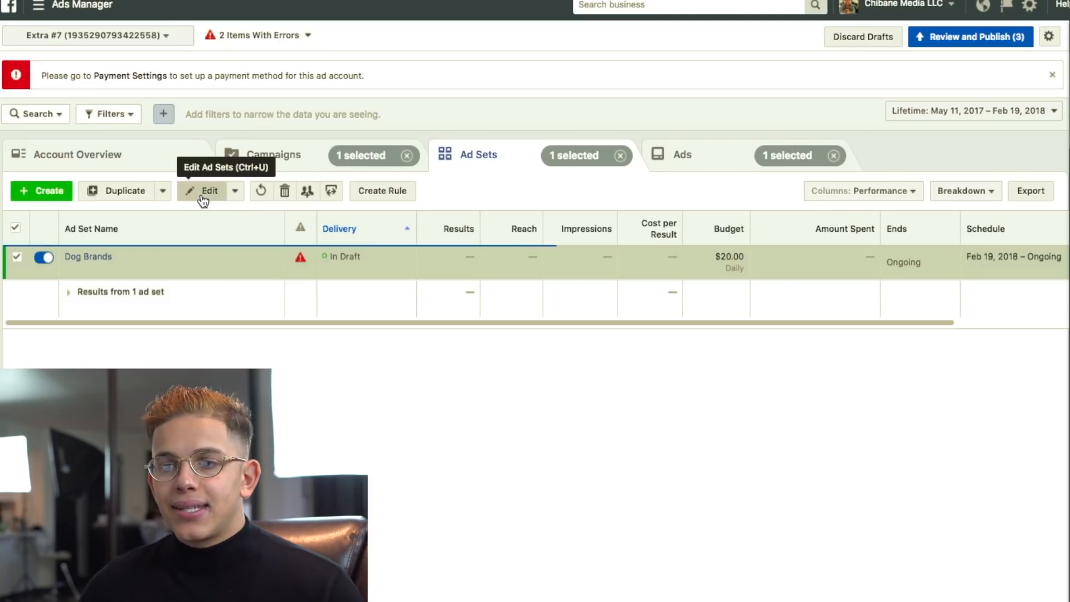
pyautogui.click(211, 210)
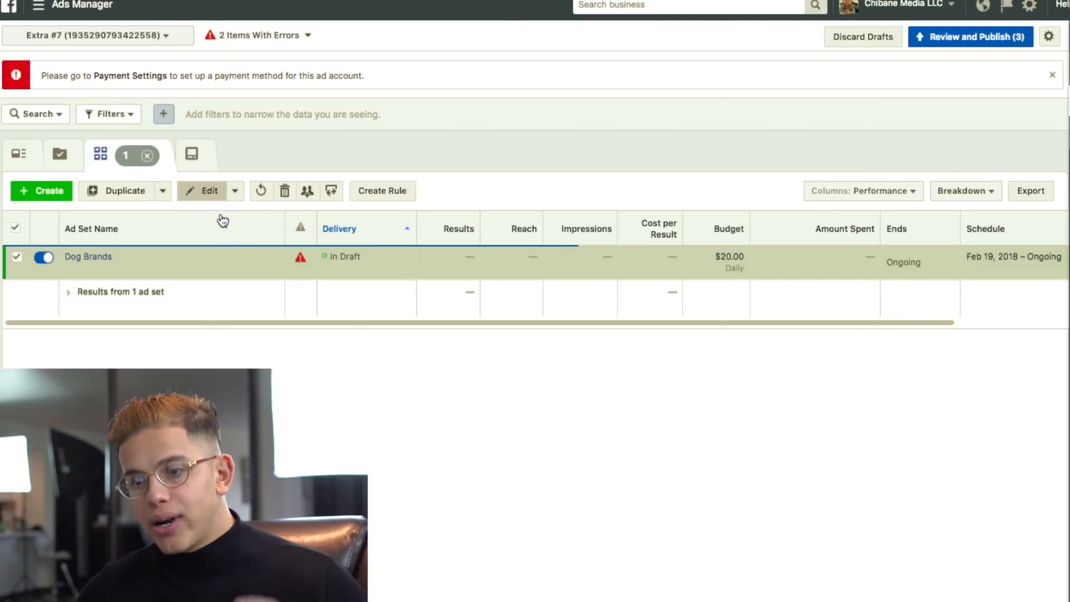
# Select Purchase as the website conversion event for the Dog Brands ad set
pyautogui.scroll(-5, 753, 308)
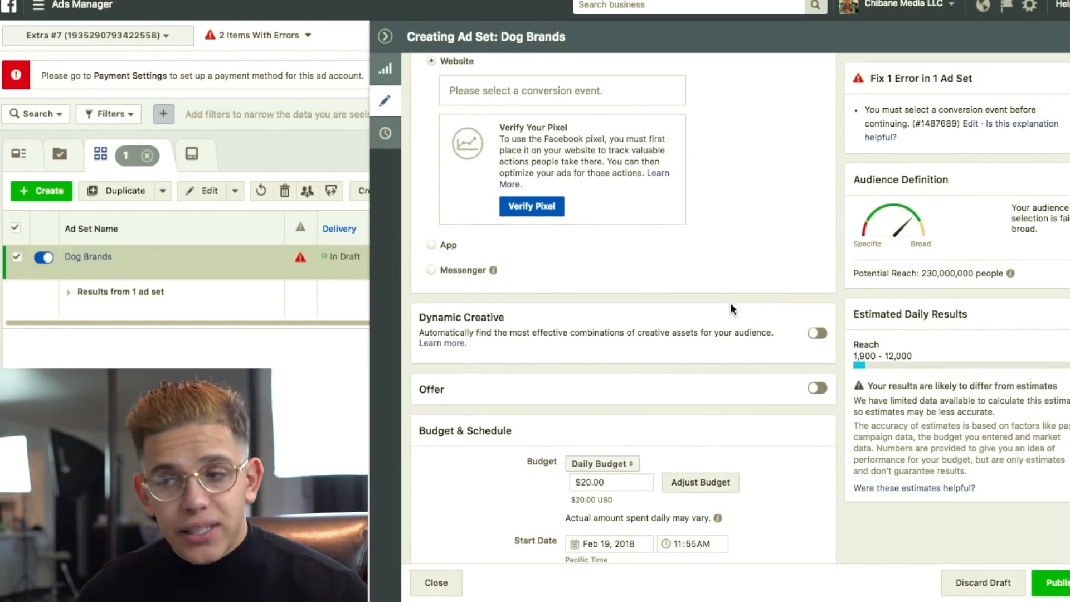
pyautogui.scroll(5, 674, 295)
pyautogui.click(602, 237)
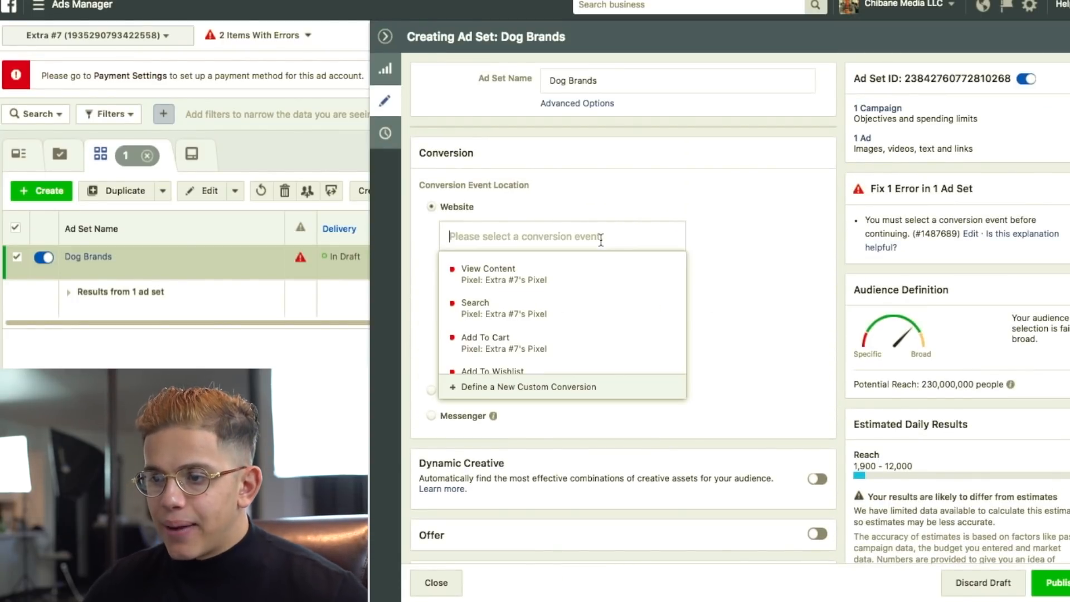
pyautogui.scroll(-3, 553, 327)
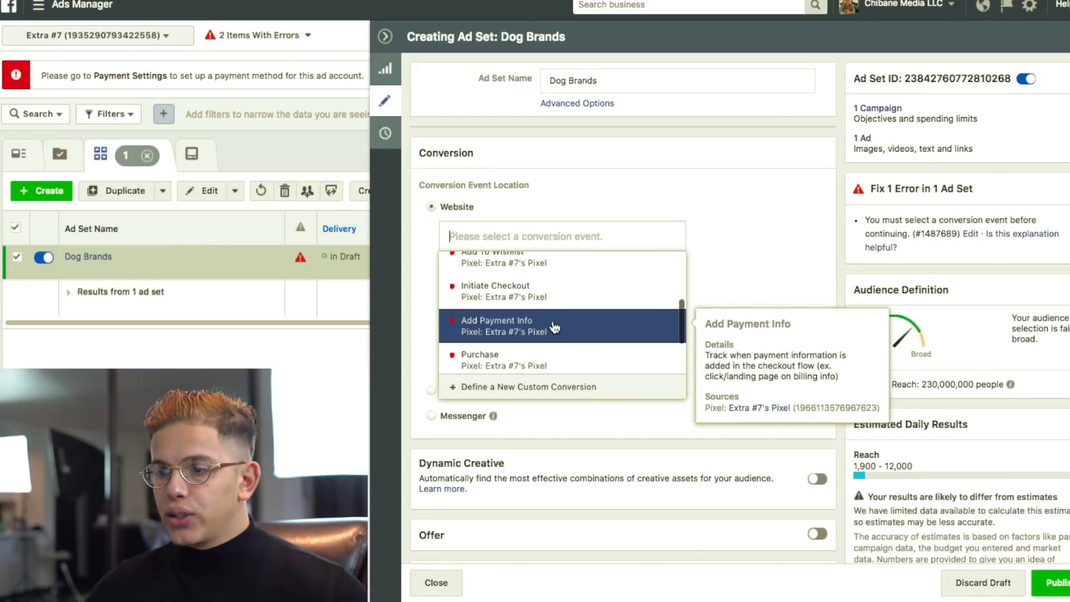
pyautogui.scroll(-1, 552, 333)
pyautogui.scroll(3, 551, 323)
pyautogui.scroll(2, 551, 322)
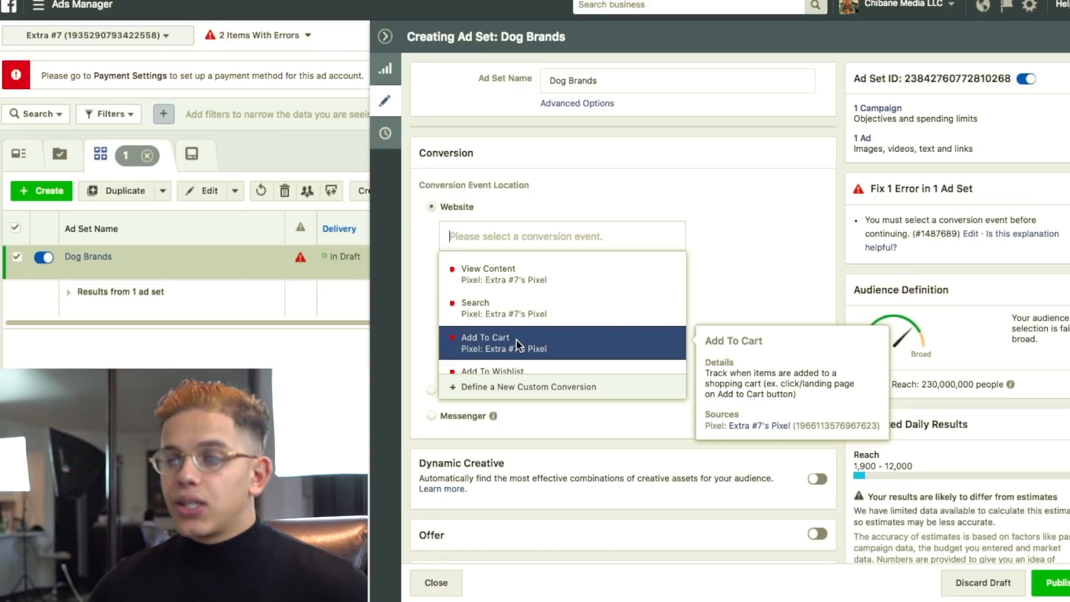
pyautogui.scroll(-5, 530, 342)
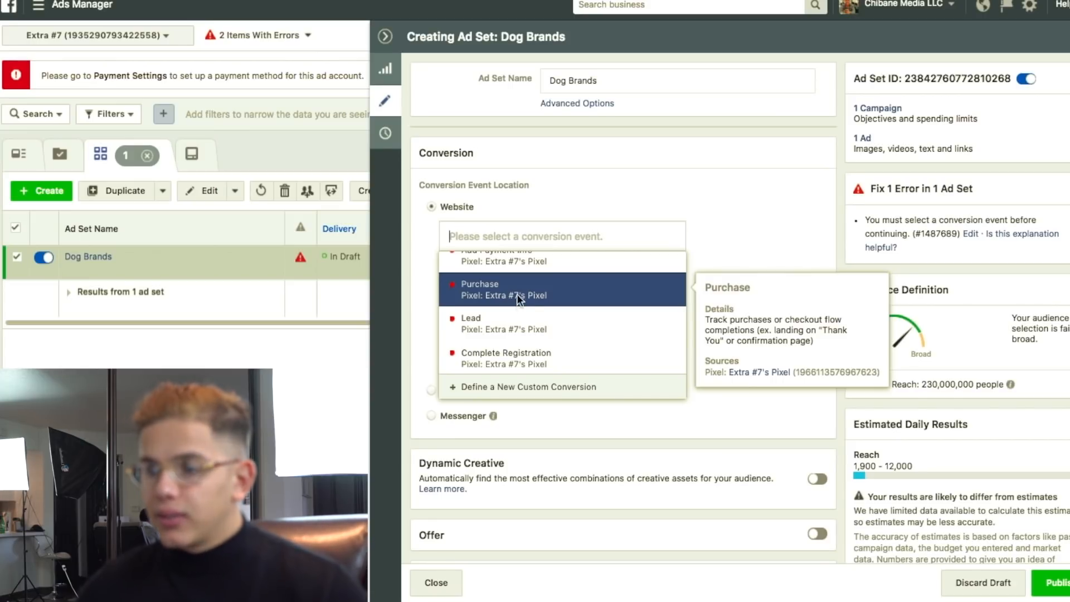
pyautogui.click(608, 299)
# Set the ad set's daily budget to $5.00
pyautogui.scroll(-3, 723, 259)
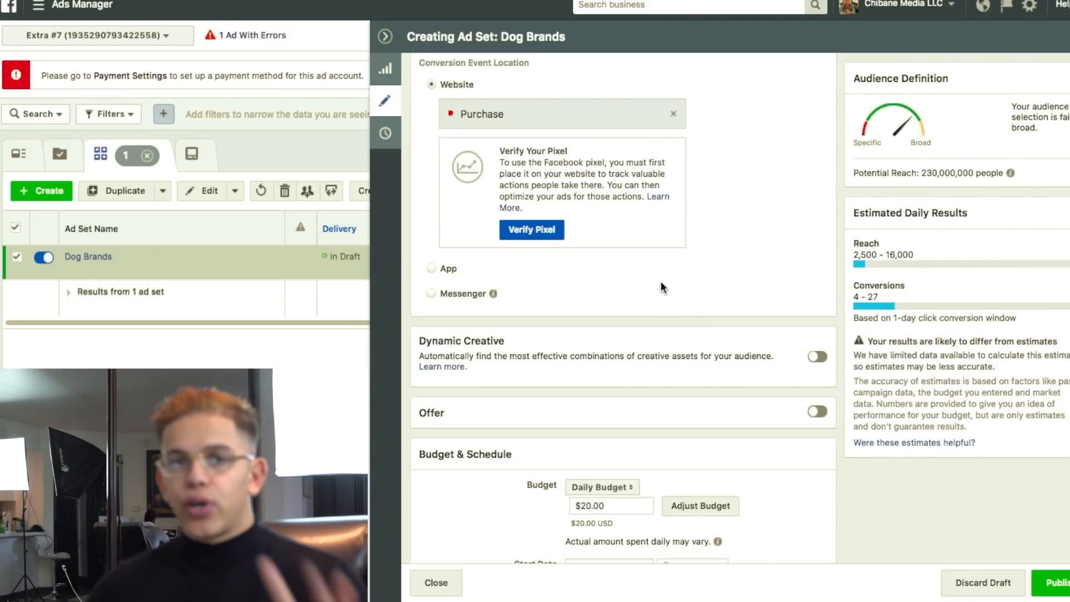
pyautogui.scroll(-9, 703, 312)
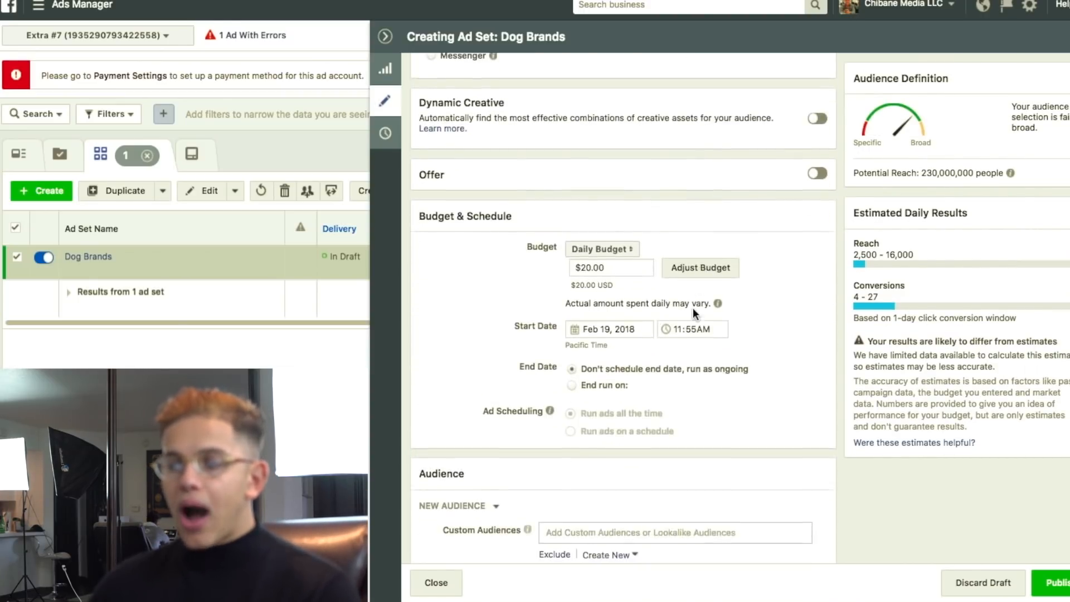
pyautogui.scroll(-1, 667, 336)
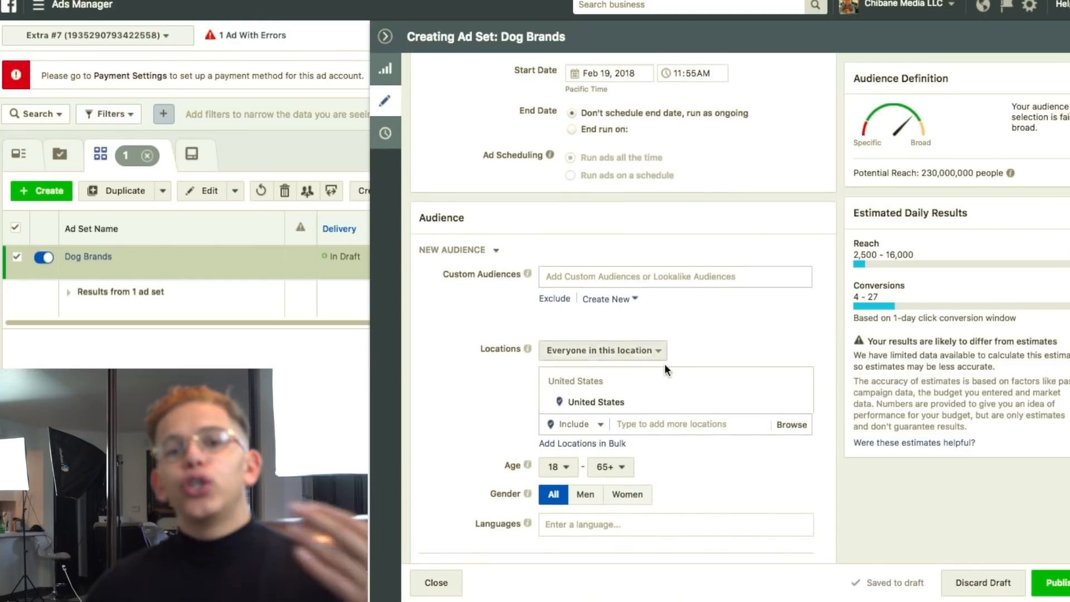
pyautogui.scroll(-5, 671, 357)
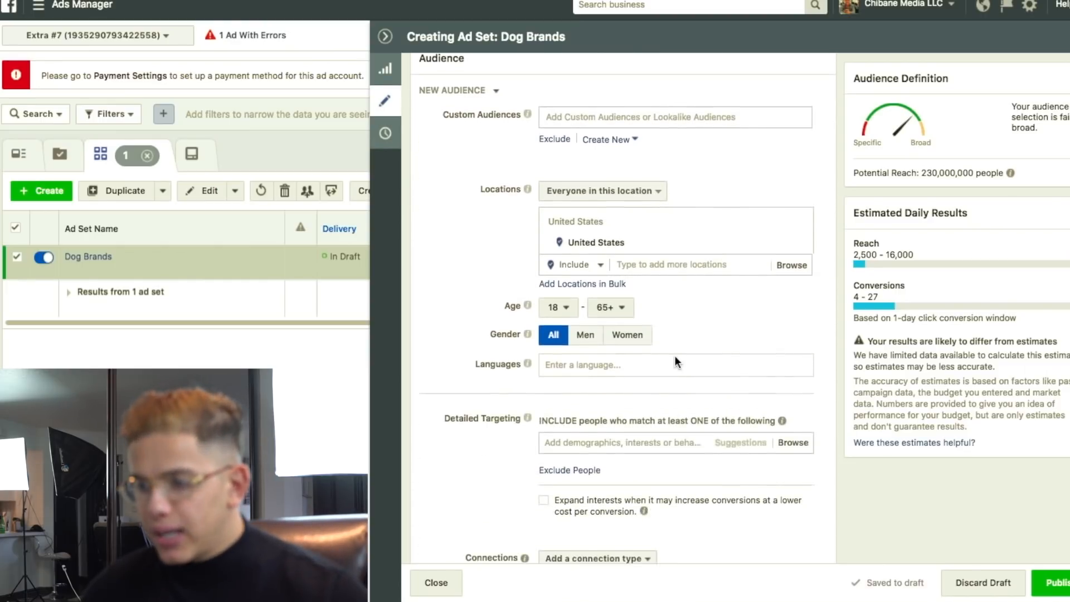
pyautogui.scroll(6, 630, 316)
pyautogui.scroll(3, 678, 282)
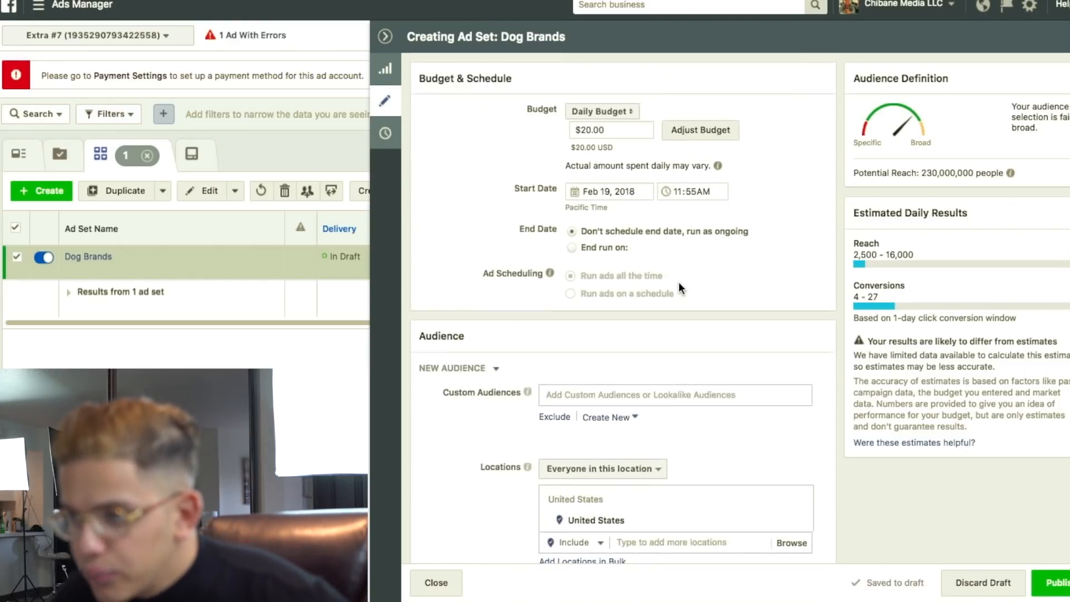
pyautogui.click(591, 183)
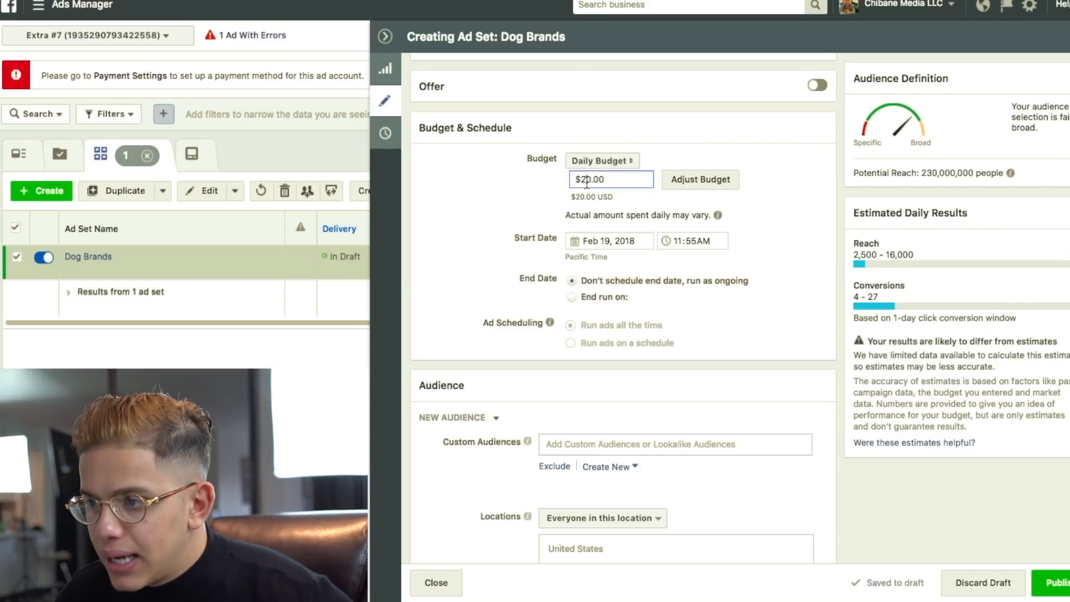
pyautogui.press('BackSpace')
pyautogui.write('5')
pyautogui.press('BackSpace')
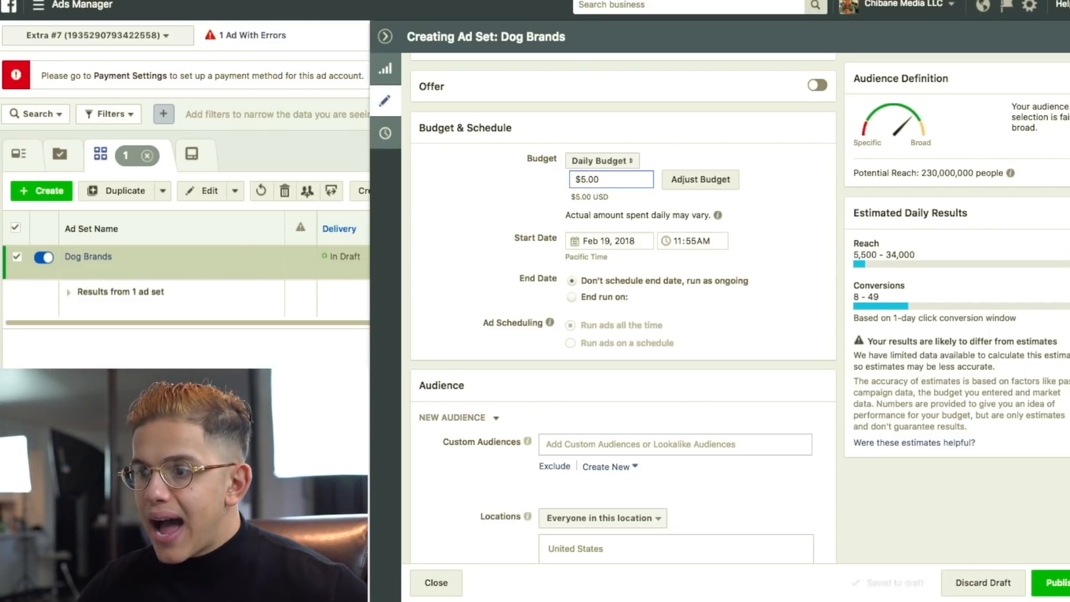
pyautogui.click(511, 193)
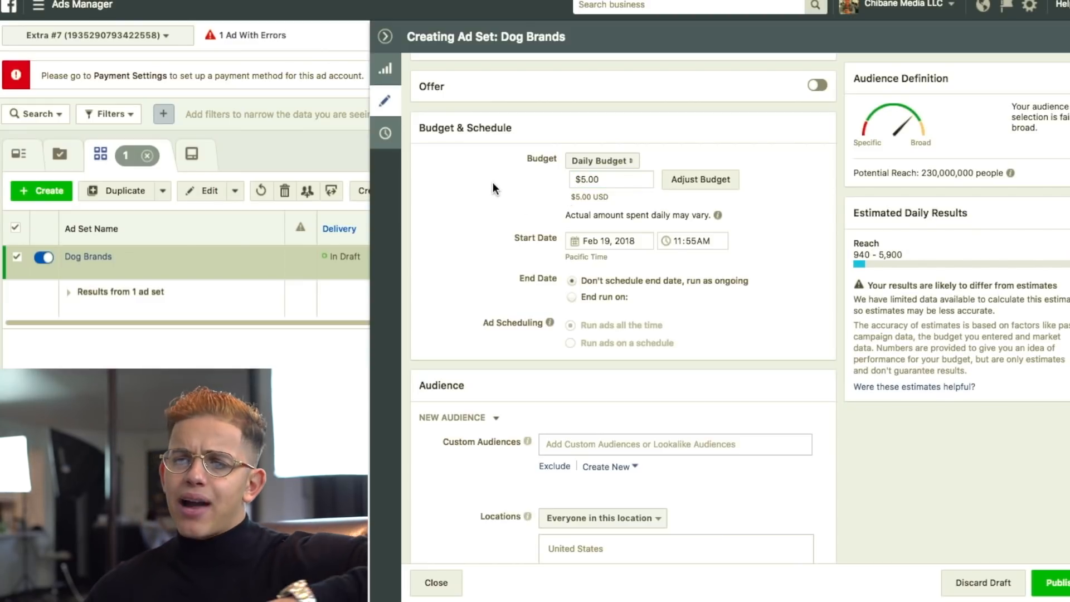
# Set the audience's maximum age to 35
pyautogui.scroll(-3, 489, 205)
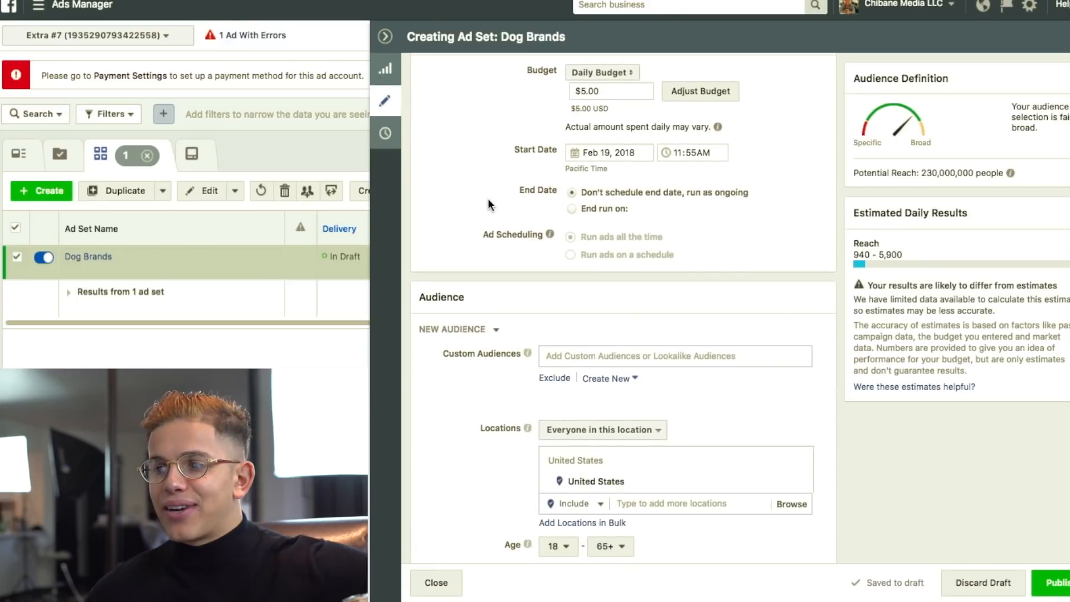
pyautogui.scroll(-1, 485, 192)
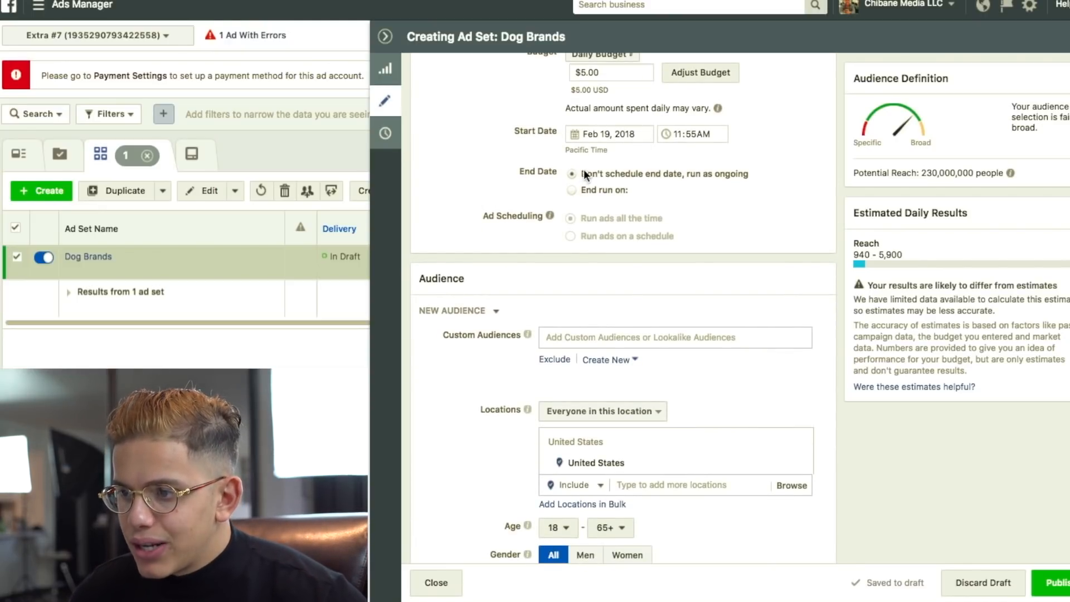
pyautogui.scroll(-5, 600, 396)
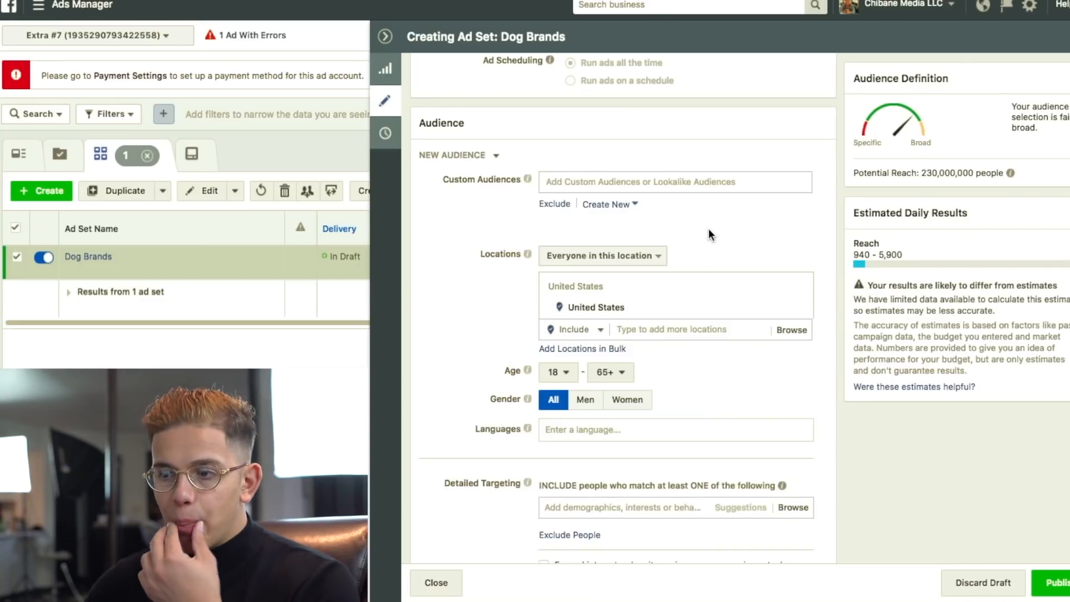
pyautogui.scroll(-3, 780, 251)
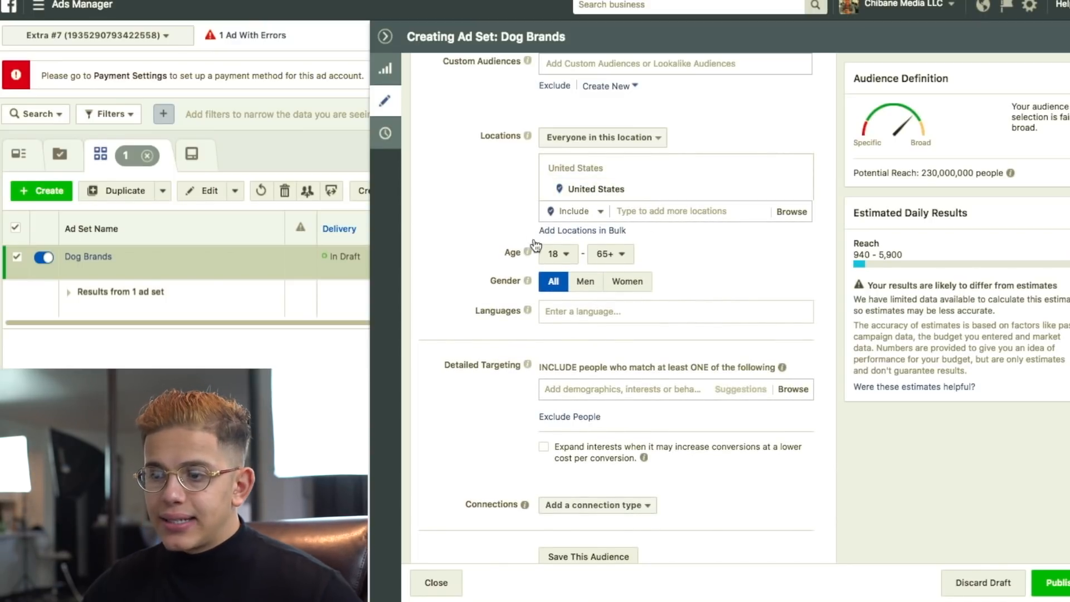
pyautogui.moveTo(526, 257)
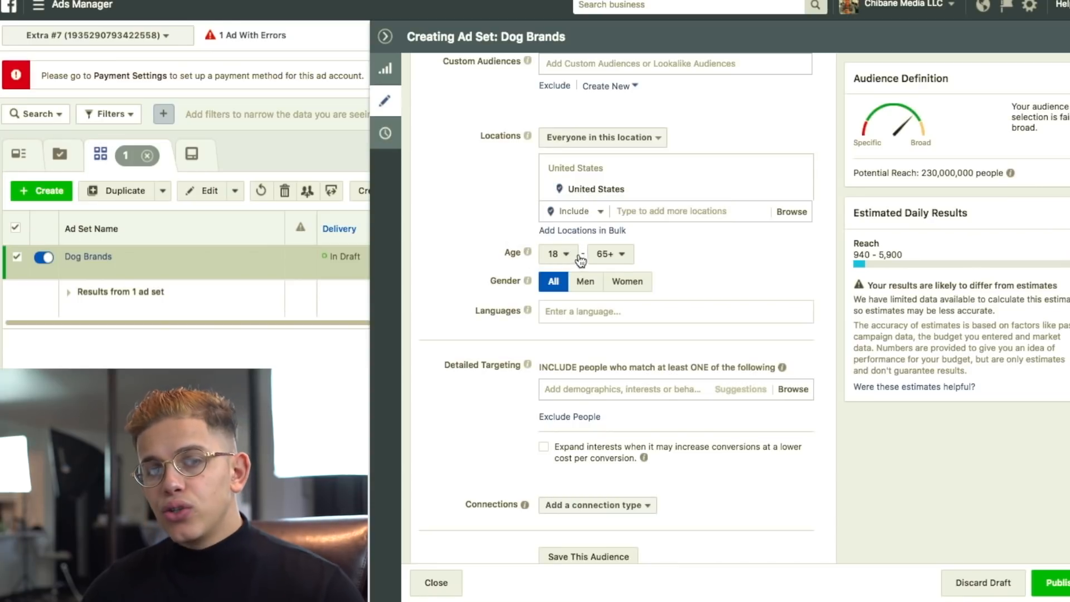
pyautogui.click(617, 263)
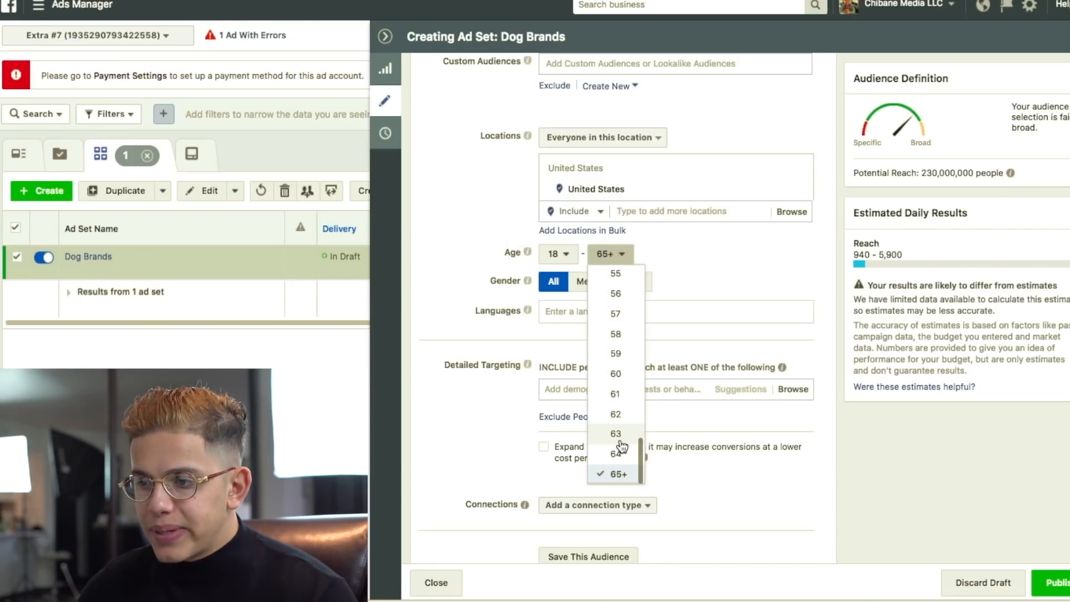
pyautogui.scroll(4, 618, 435)
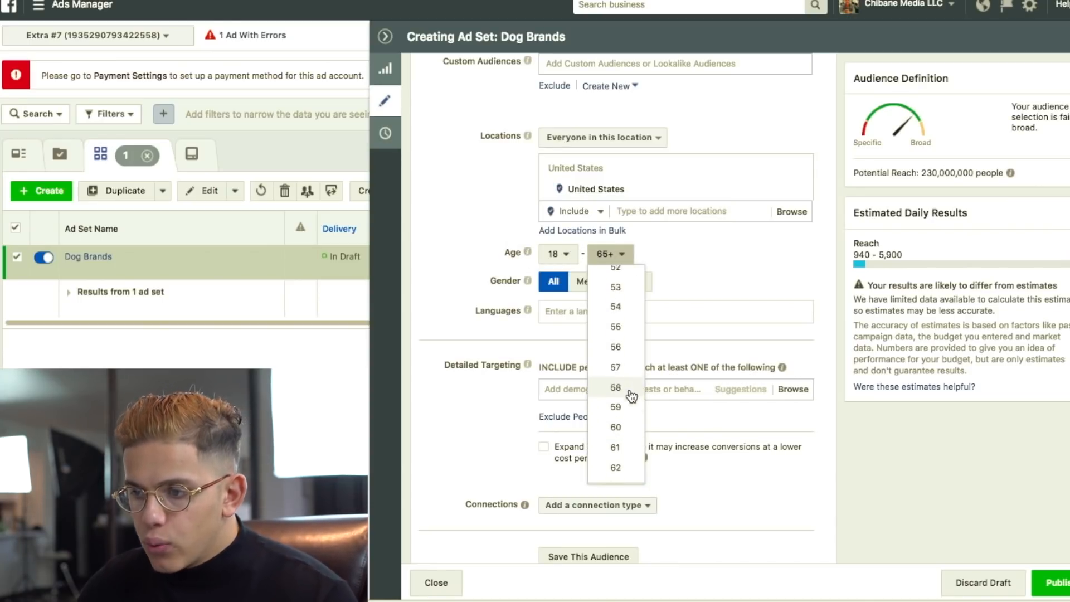
pyautogui.scroll(6, 592, 368)
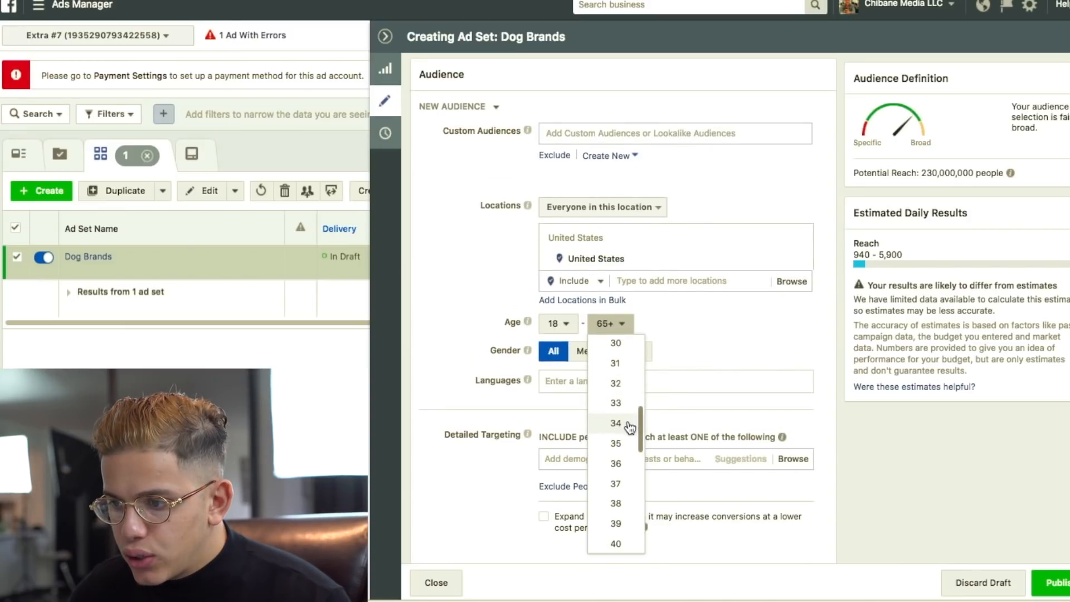
pyautogui.click(616, 444)
# Set the Dog Brands ad set's audience language to English (All)
pyautogui.scroll(-3, 543, 384)
pyautogui.scroll(-2, 547, 349)
pyautogui.click(563, 246)
pyautogui.write('Englsih')
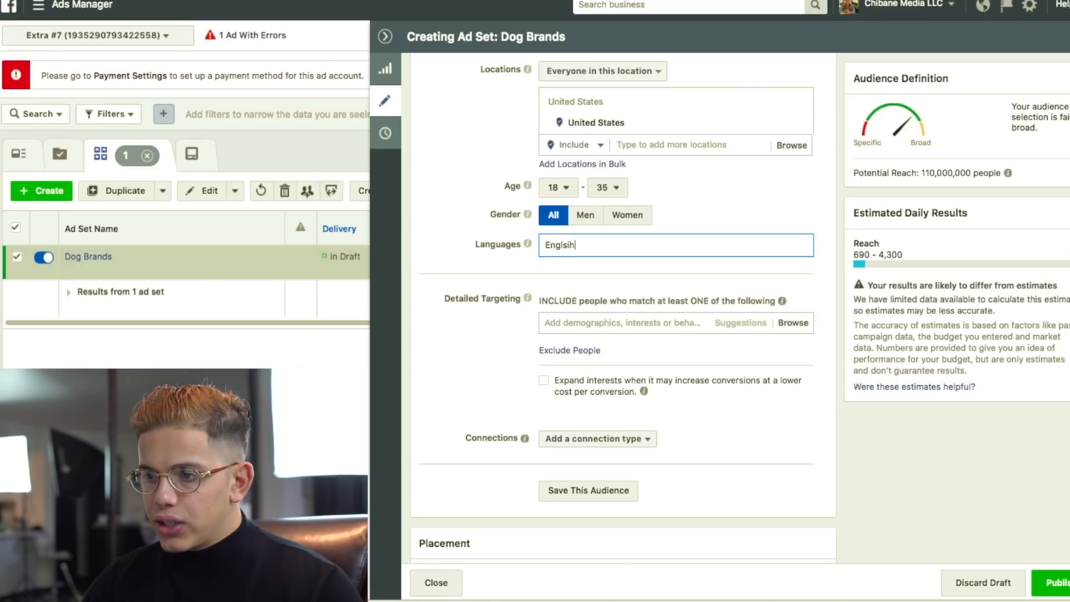
pyautogui.press('BackSpace')
pyautogui.press('BackSpace')
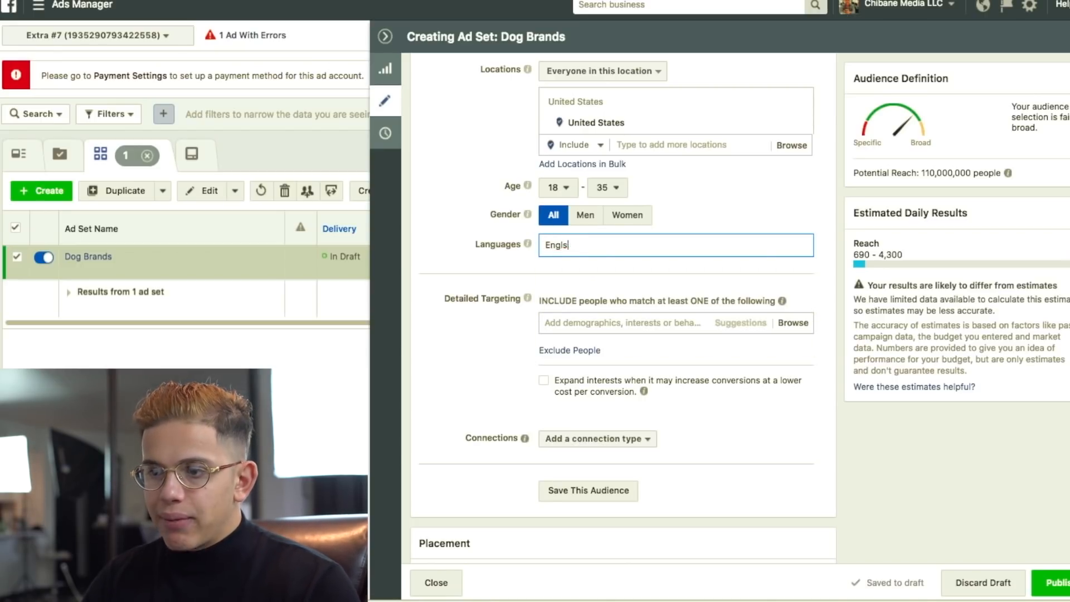
pyautogui.write('ish')
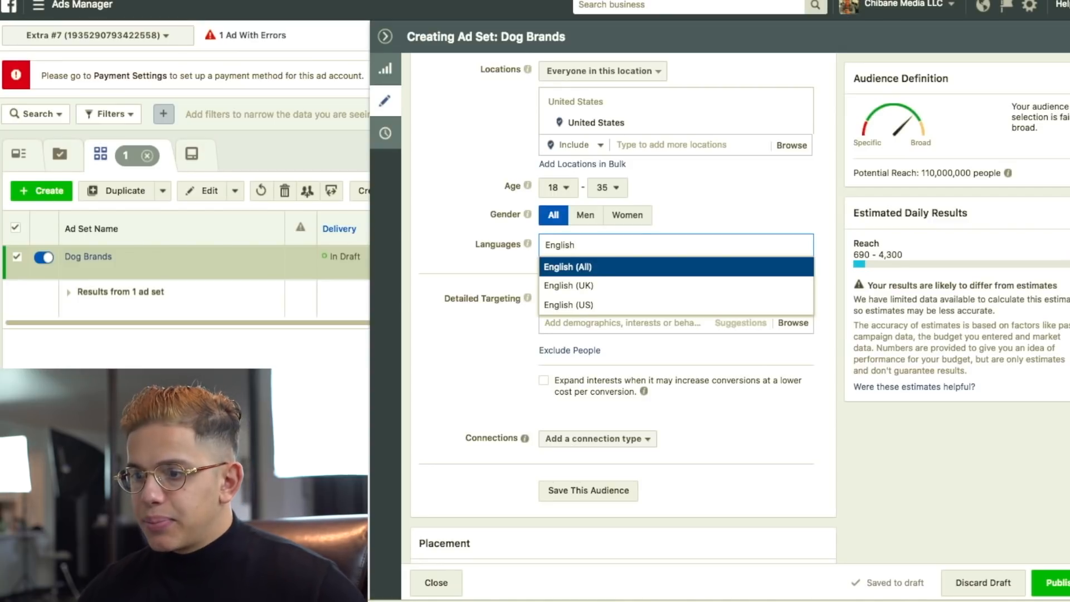
pyautogui.click(641, 271)
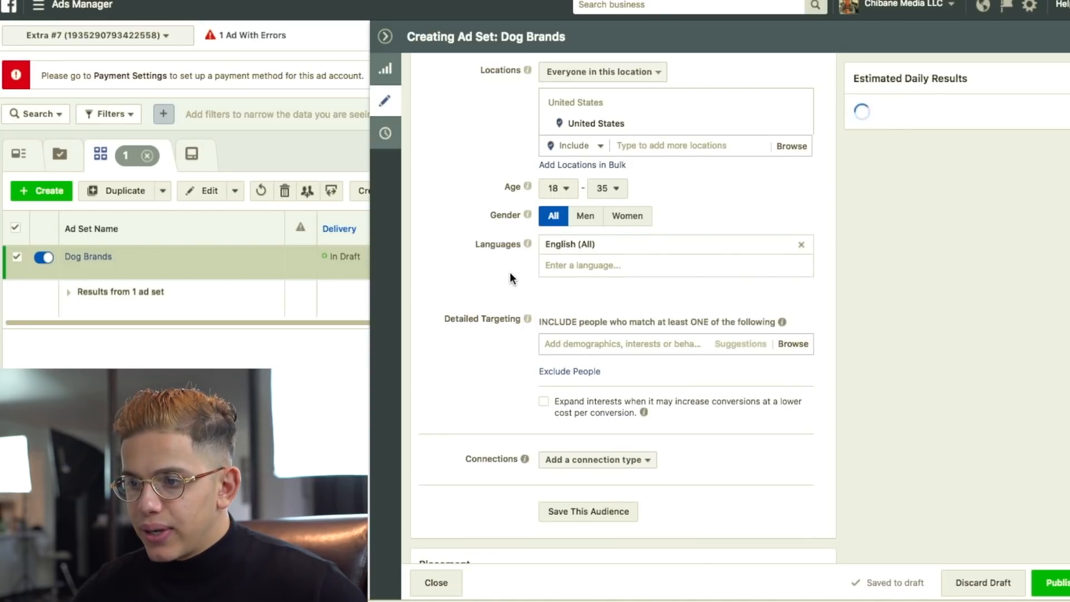
# Search the detailed targeting options for Dog Food and look through the suggested interests and behaviors
pyautogui.scroll(-1, 557, 302)
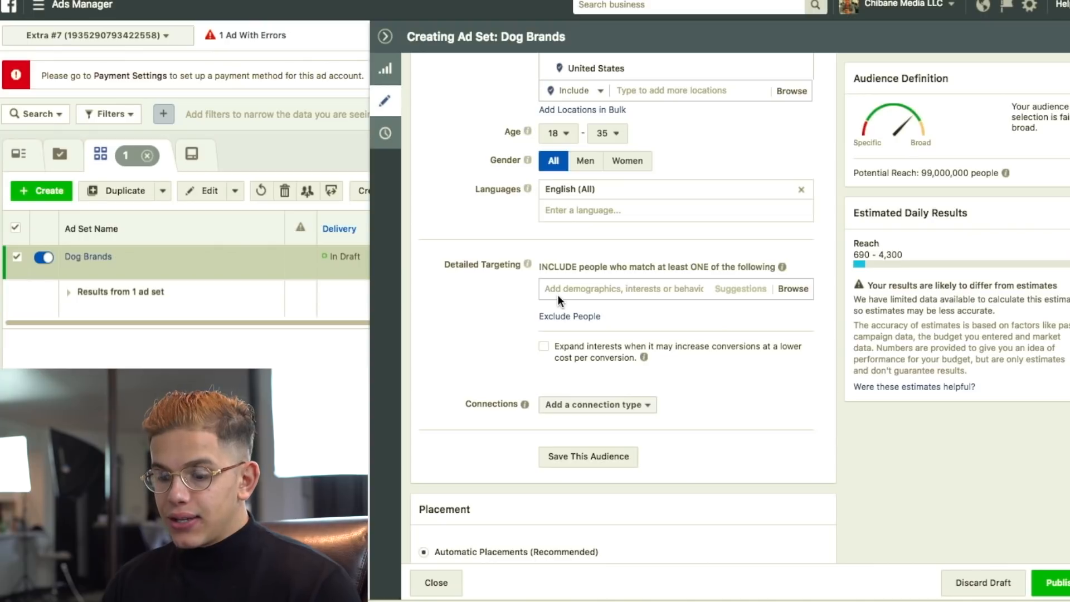
pyautogui.write('Dog Food')
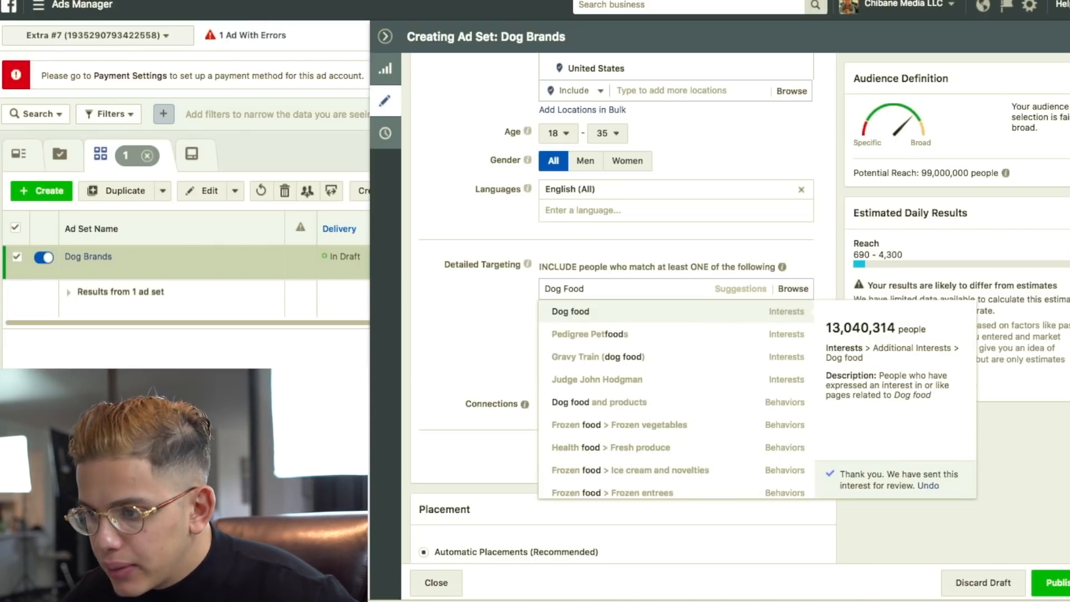
pyautogui.scroll(-5, 643, 373)
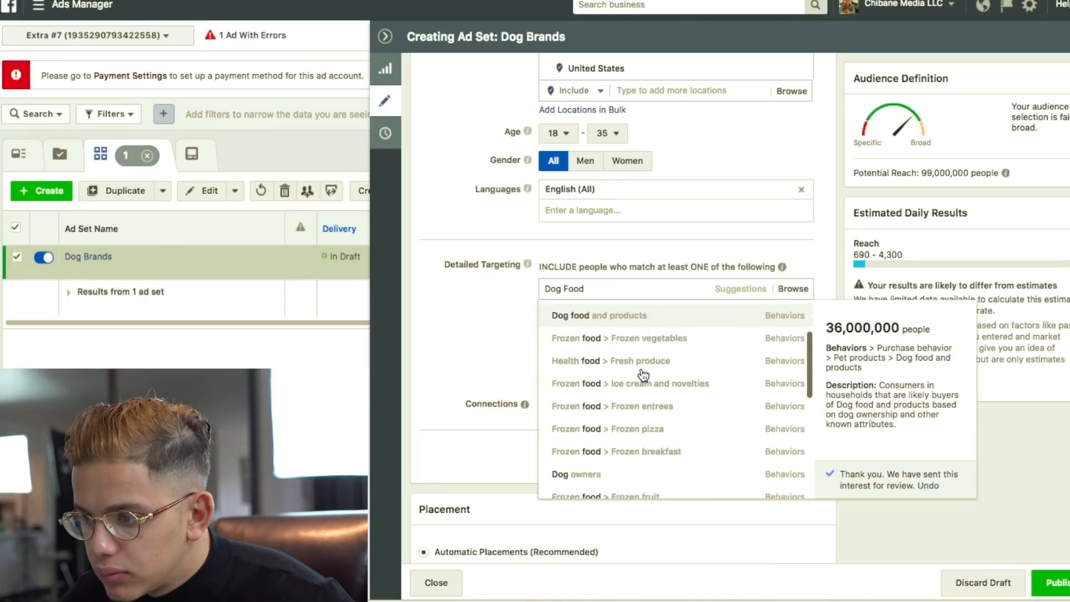
pyautogui.scroll(5, 641, 371)
pyautogui.scroll(3, 627, 368)
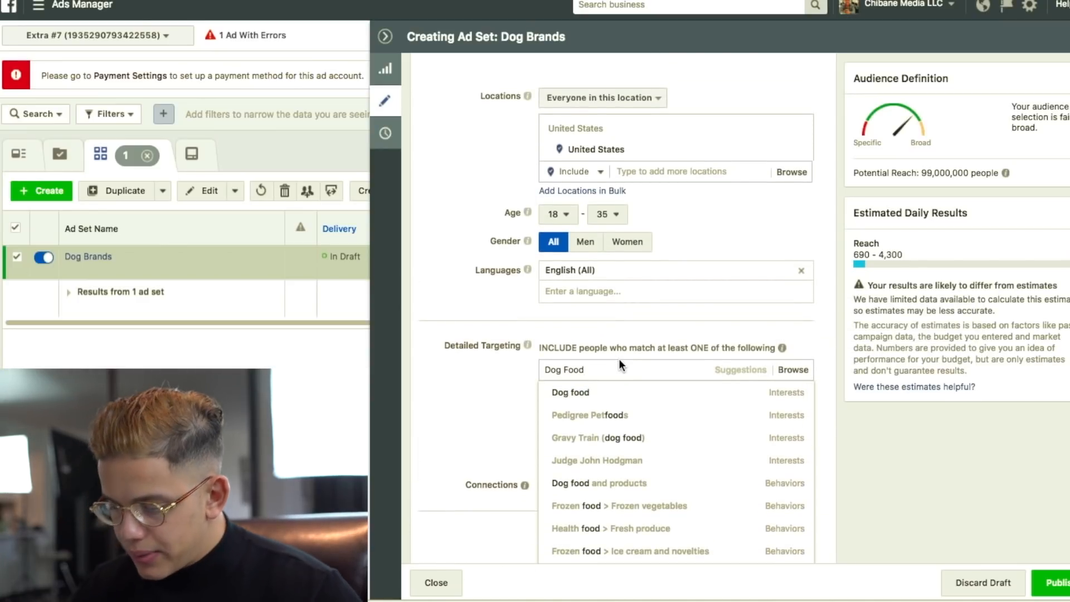
# Change the detailed targeting search to Dog Brands and add the Rocket Dog Brands interest
pyautogui.press('BackSpace')
pyautogui.press('BackSpace')
pyautogui.press('BackSpace')
pyautogui.press('BackSpace')
pyautogui.press('BackSpace')
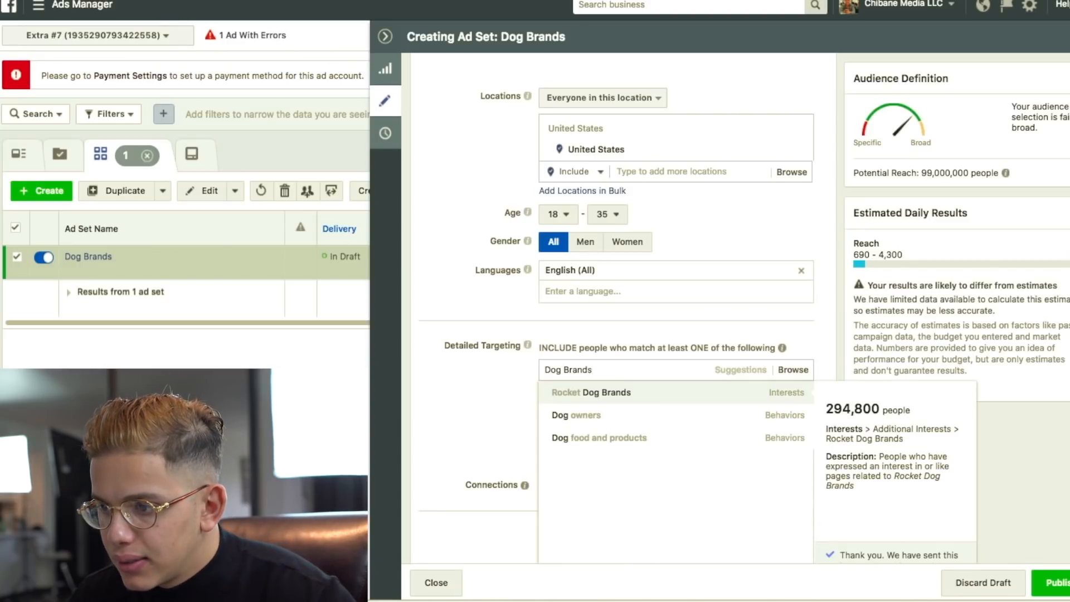
pyautogui.click(624, 397)
# Add the suggested interests BarkBox, PetSmart and Petco to the audience's detailed targeting
pyautogui.scroll(-3, 502, 412)
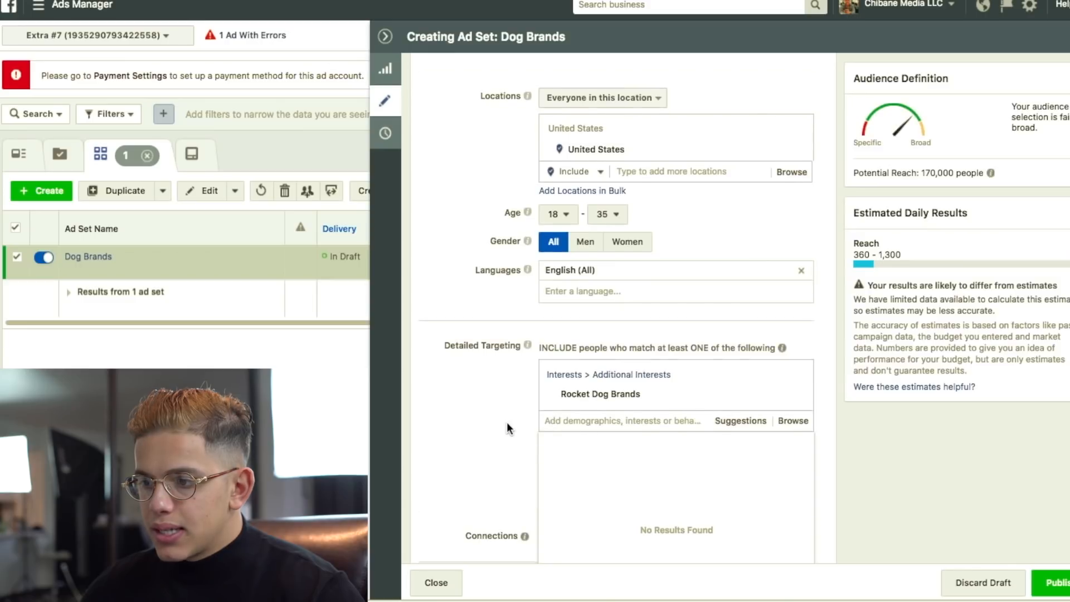
pyautogui.click(738, 342)
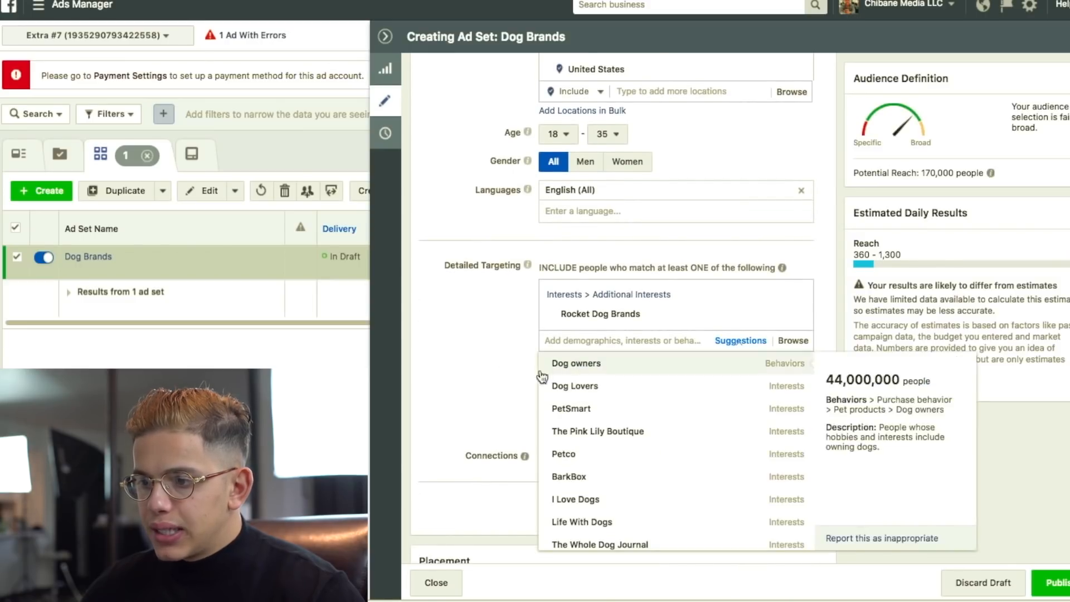
pyautogui.click(625, 476)
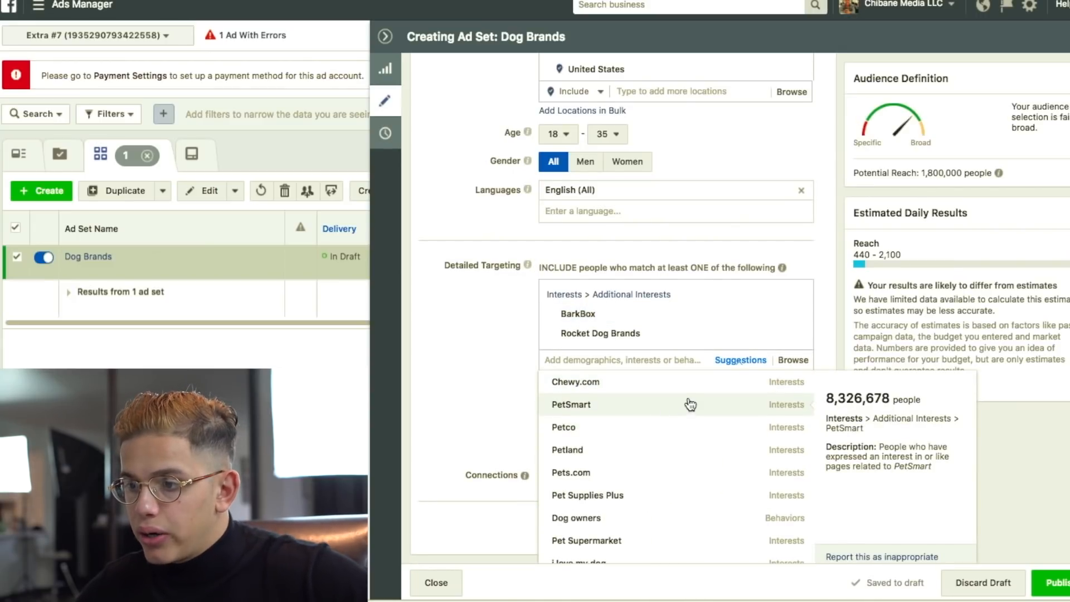
pyautogui.click(688, 407)
pyautogui.click(671, 402)
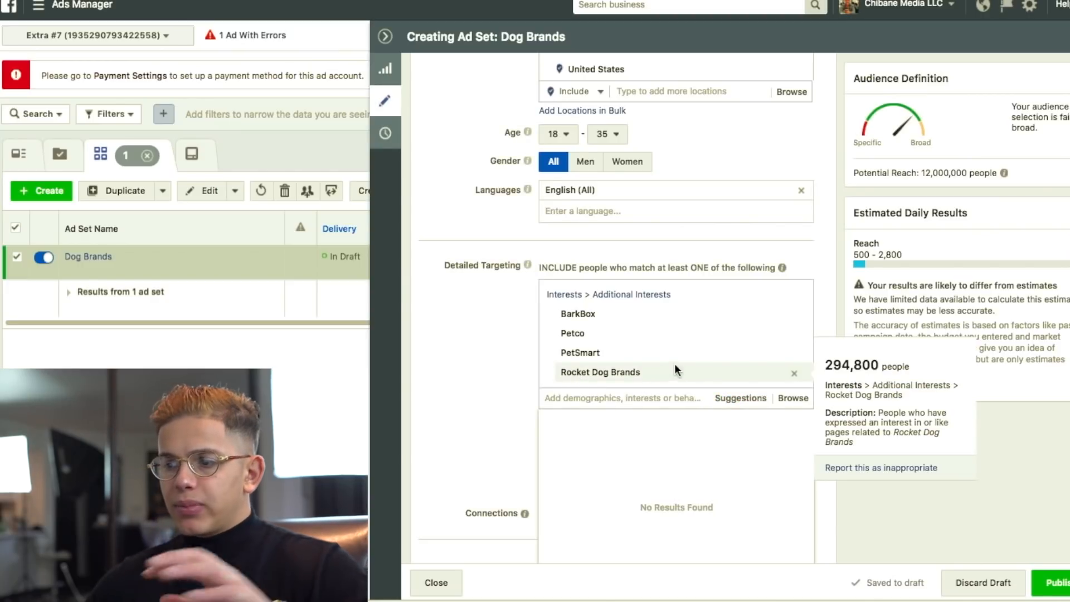
pyautogui.click(725, 405)
pyautogui.click(665, 399)
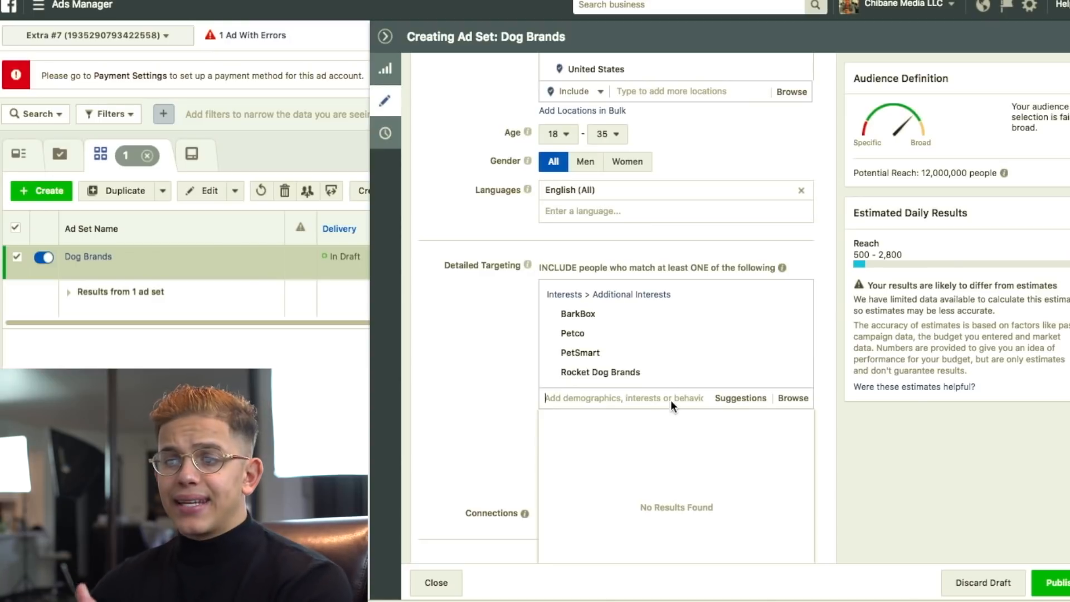
pyautogui.moveTo(671, 333)
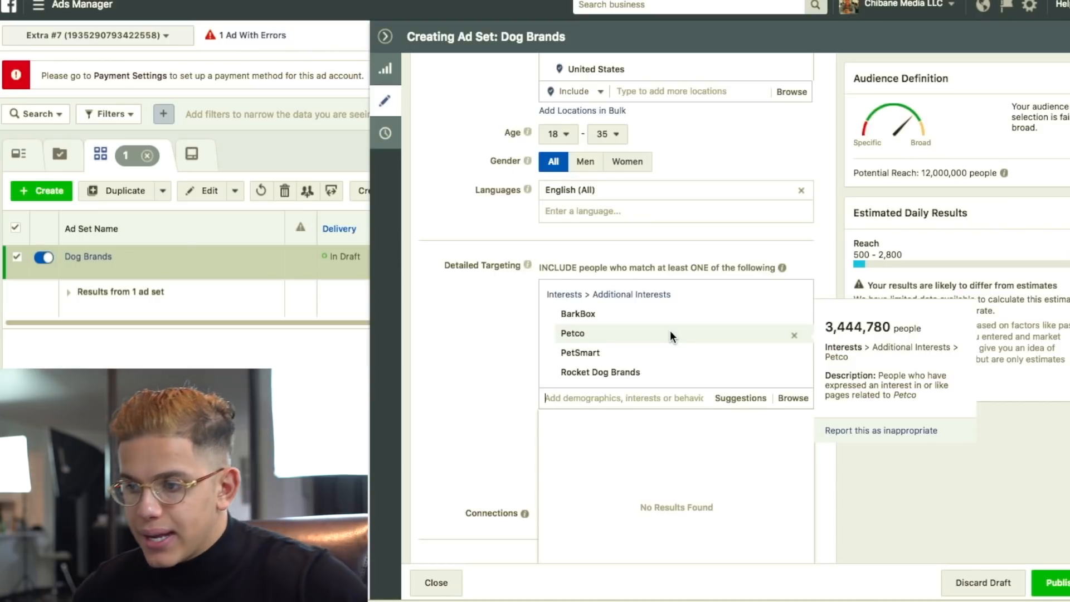
pyautogui.click(446, 372)
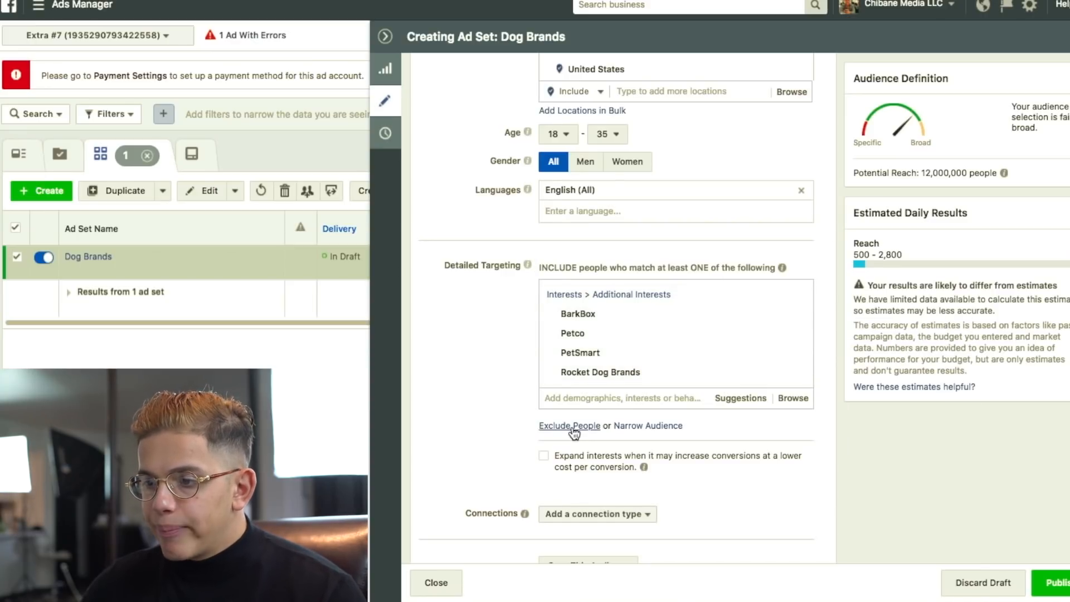
pyautogui.moveTo(589, 334)
pyautogui.moveTo(613, 352)
pyautogui.moveTo(617, 374)
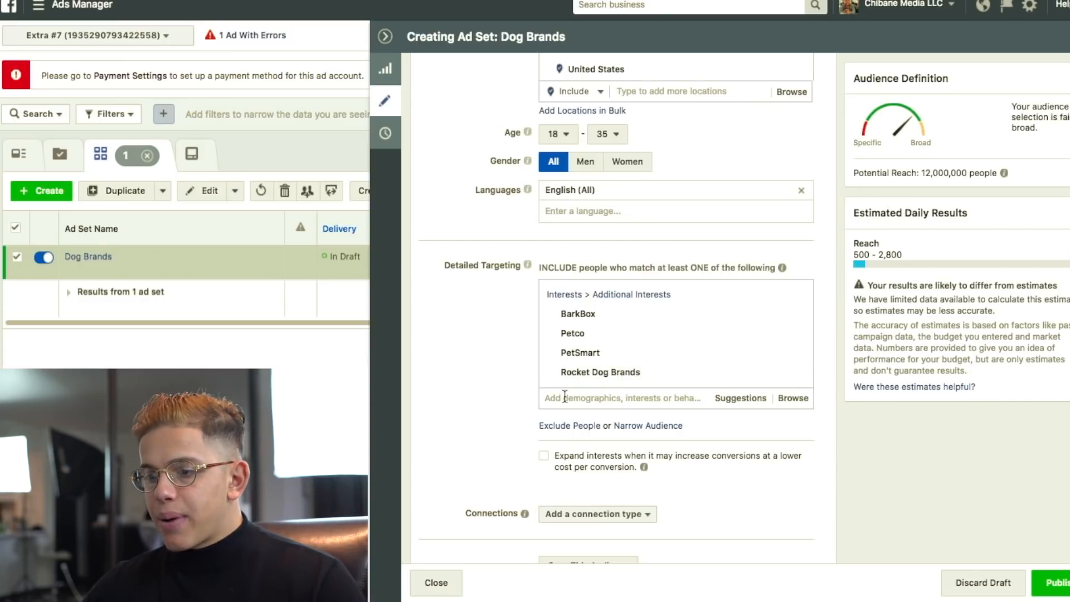
# Switch the ad set from automatic to edited placements and exclude Facebook's Instant Articles and Right Column
pyautogui.scroll(-3, 433, 408)
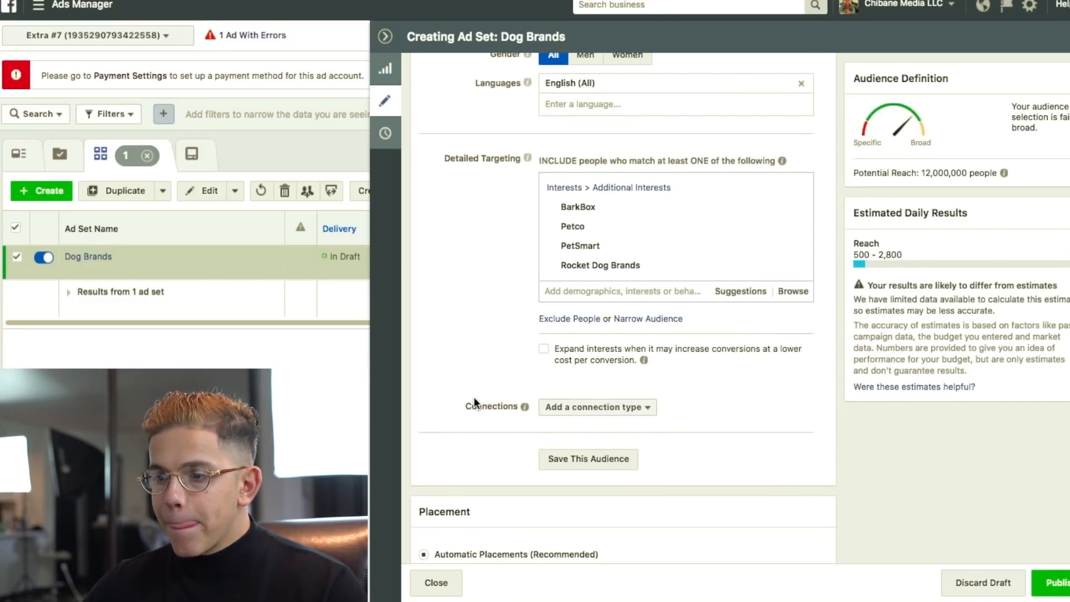
pyautogui.scroll(-6, 474, 397)
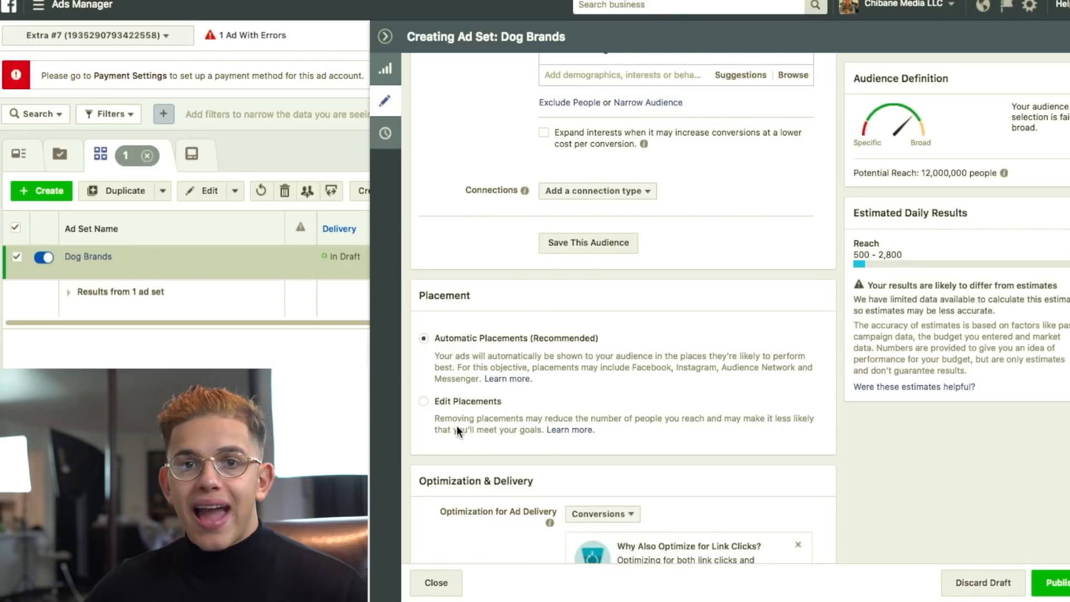
pyautogui.scroll(-4, 462, 421)
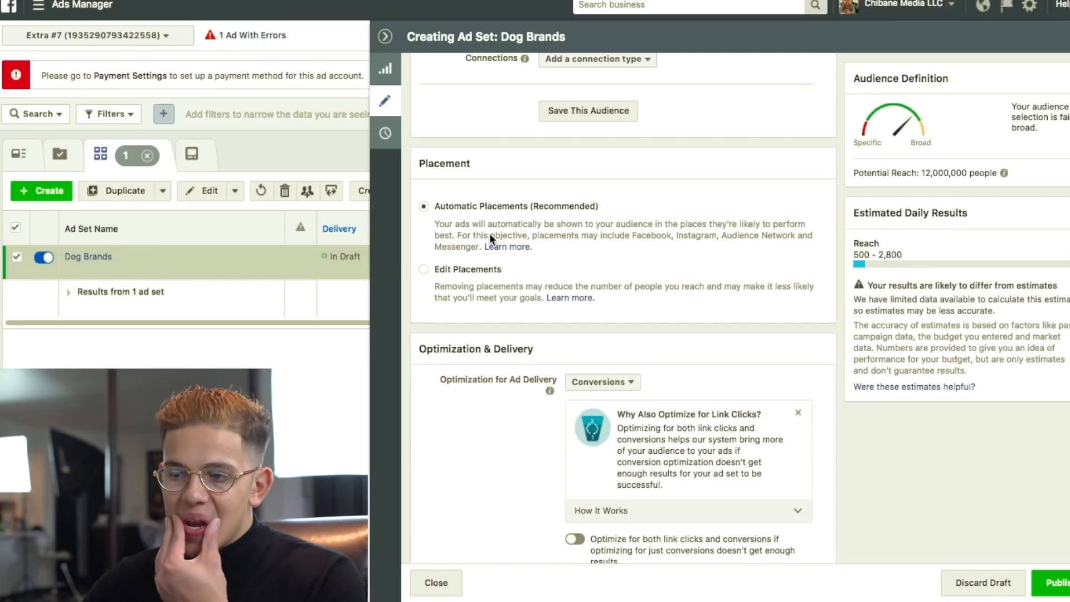
pyautogui.click(480, 272)
pyautogui.scroll(-3, 693, 297)
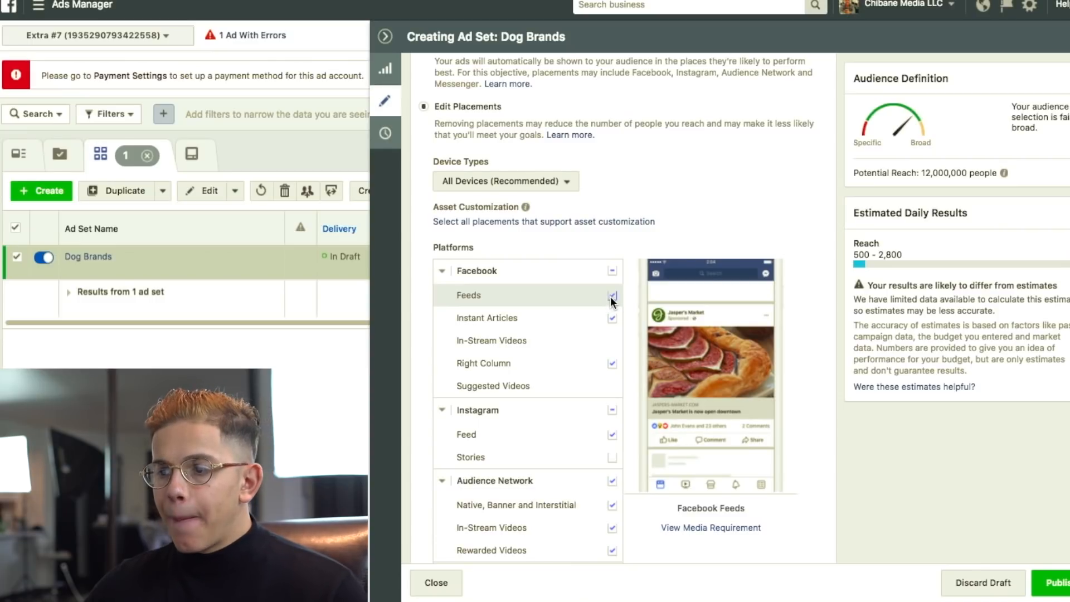
pyautogui.click(612, 317)
pyautogui.click(610, 365)
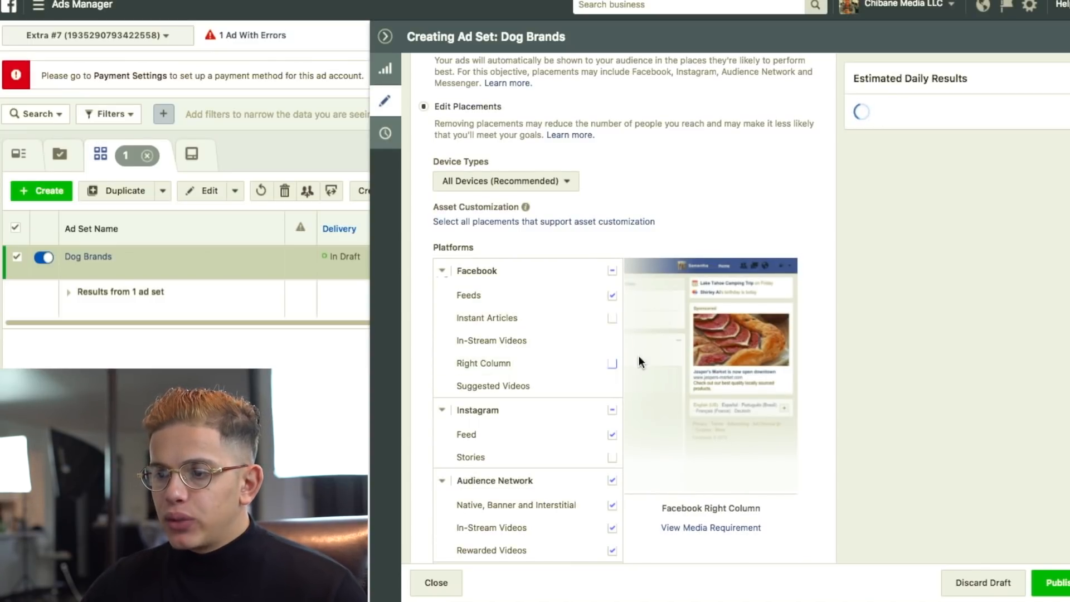
# Exclude all Audience Network and Messenger placements from the ad set
pyautogui.scroll(-2, 644, 397)
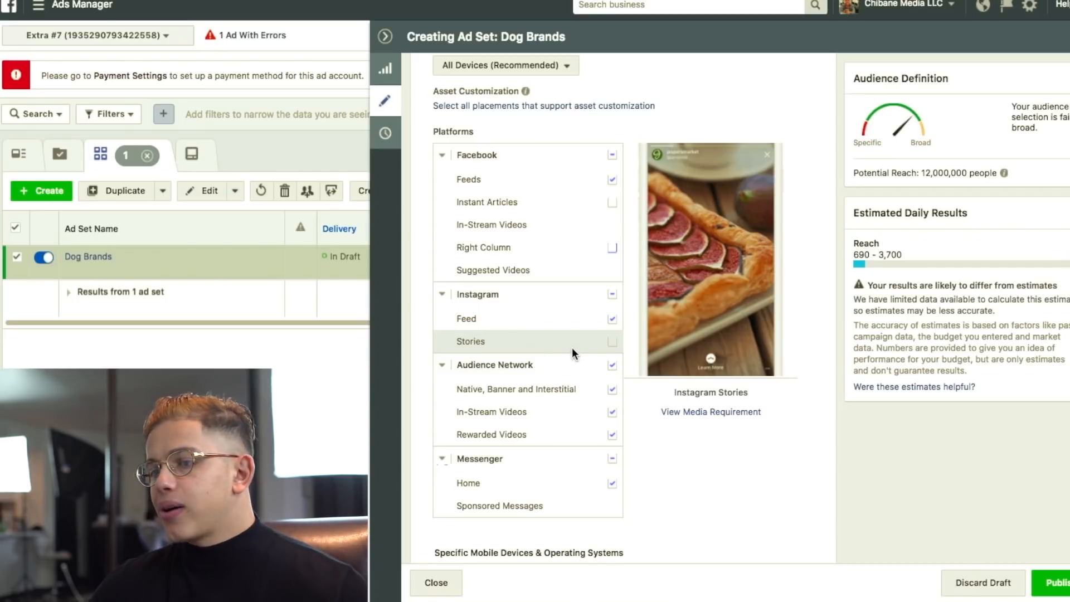
pyautogui.click(612, 365)
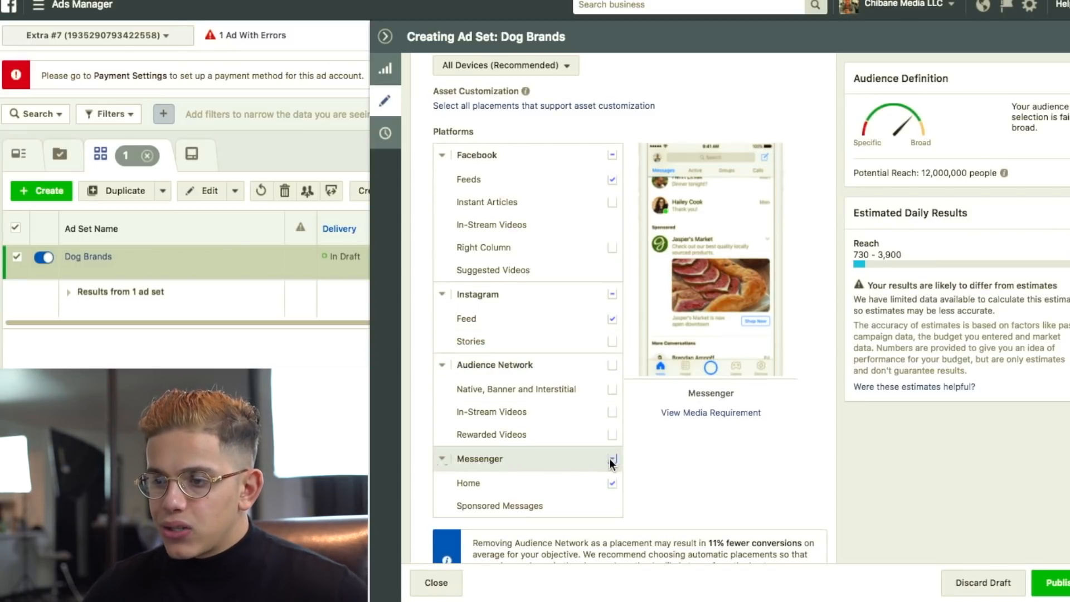
pyautogui.click(612, 459)
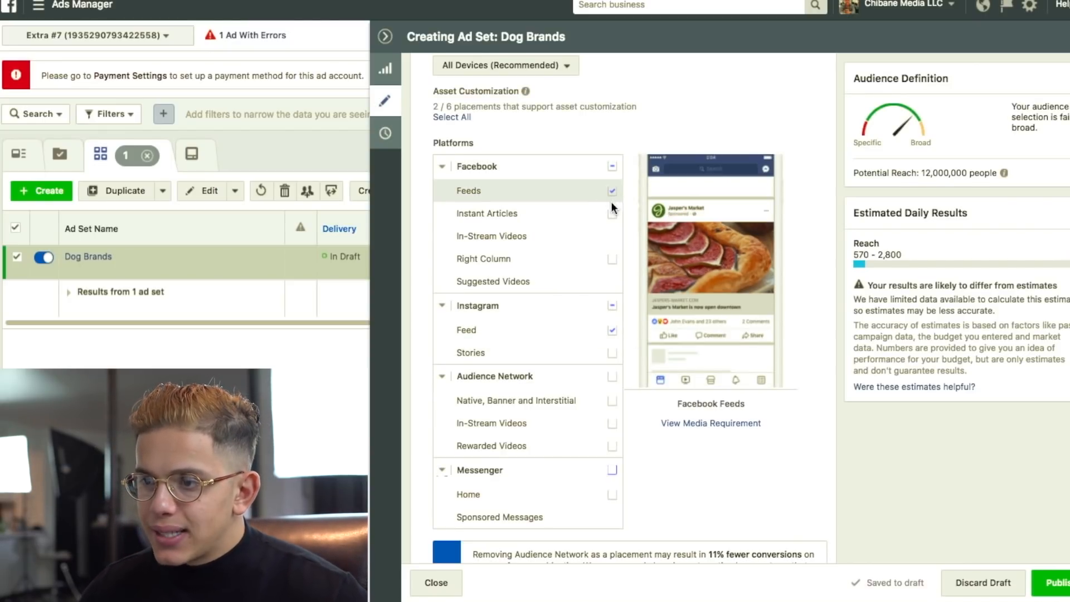
# Examine the available device type options for the placements, keeping All Devices (Recommended)
pyautogui.scroll(1, 537, 140)
pyautogui.click(535, 81)
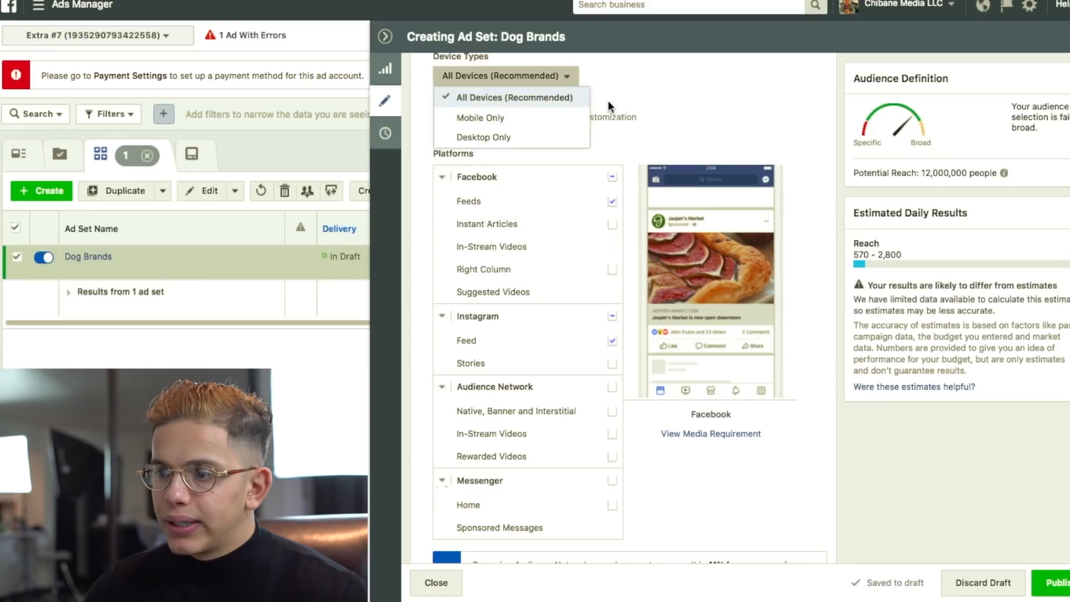
pyautogui.click(651, 104)
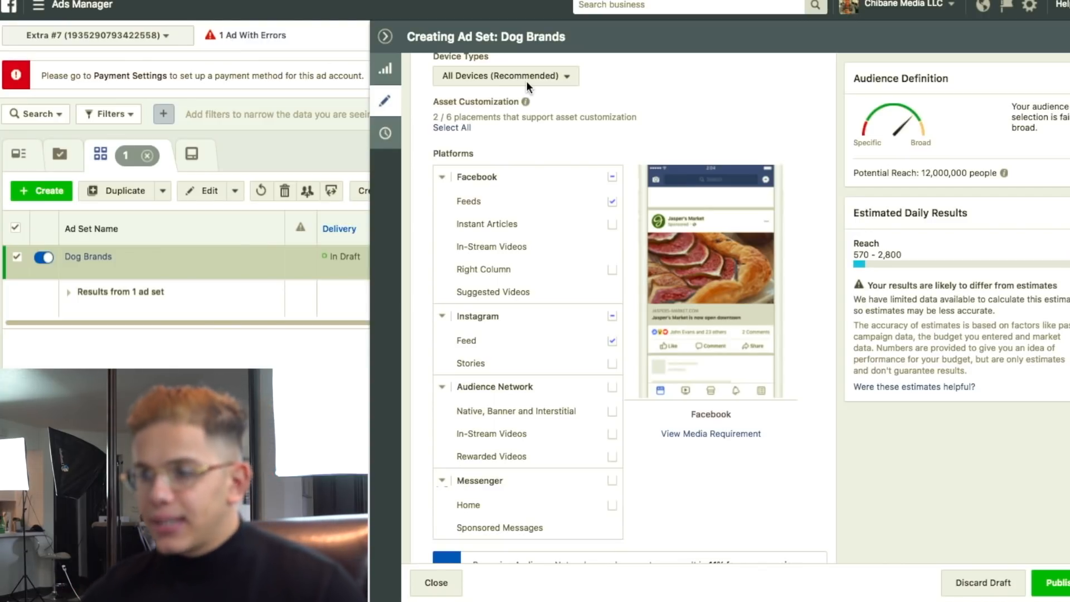
pyautogui.click(526, 81)
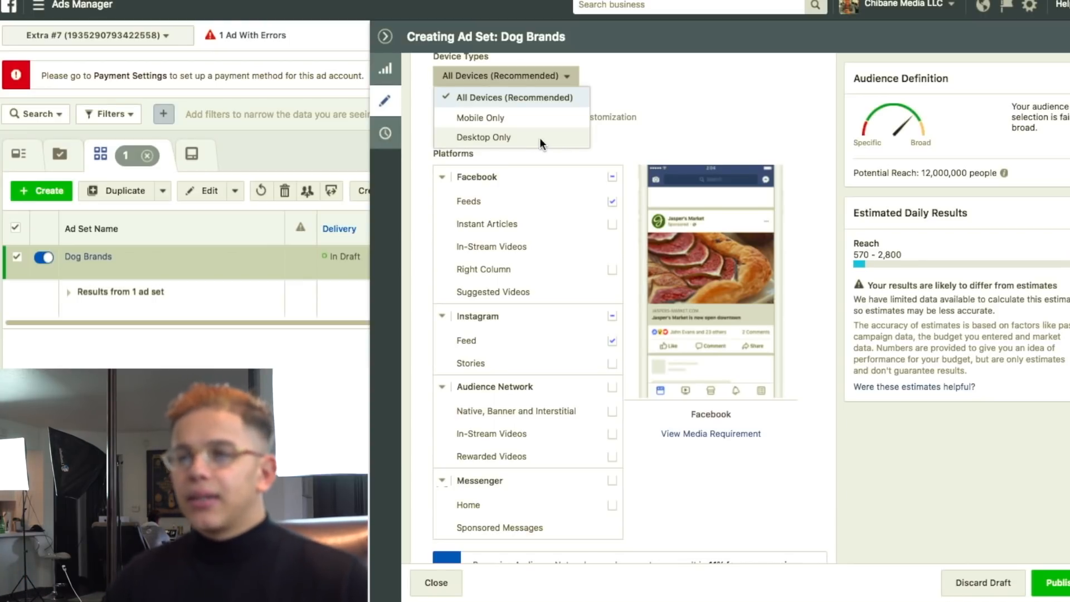
pyautogui.click(671, 113)
# Try a manual average bid of $5.00 per purchase in the delivery settings, and return the bid amount to Automatic
pyautogui.scroll(-5, 647, 156)
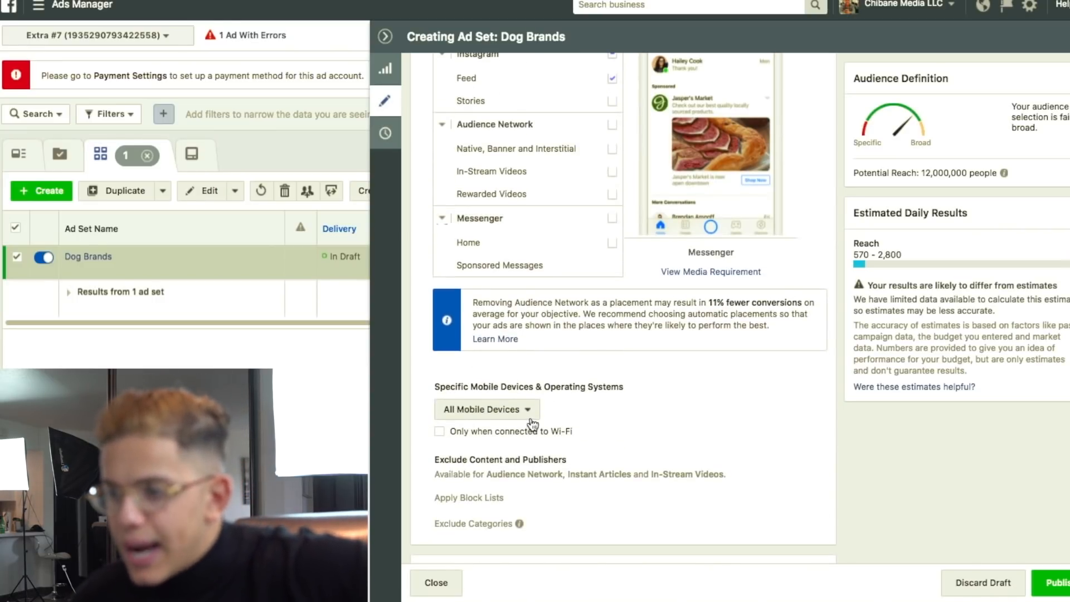
pyautogui.scroll(-5, 490, 221)
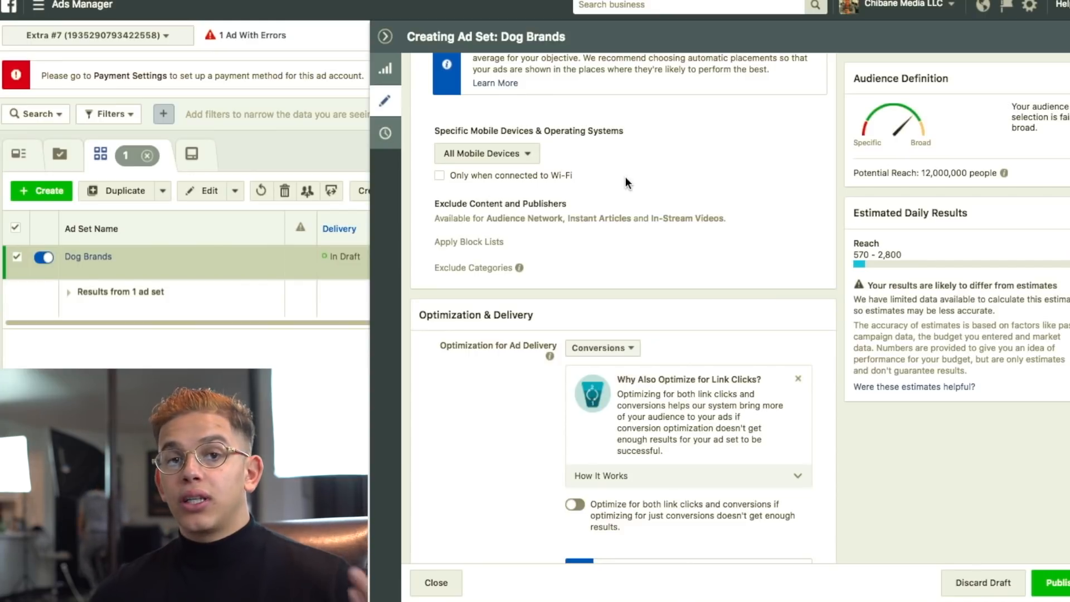
pyautogui.scroll(-3, 630, 189)
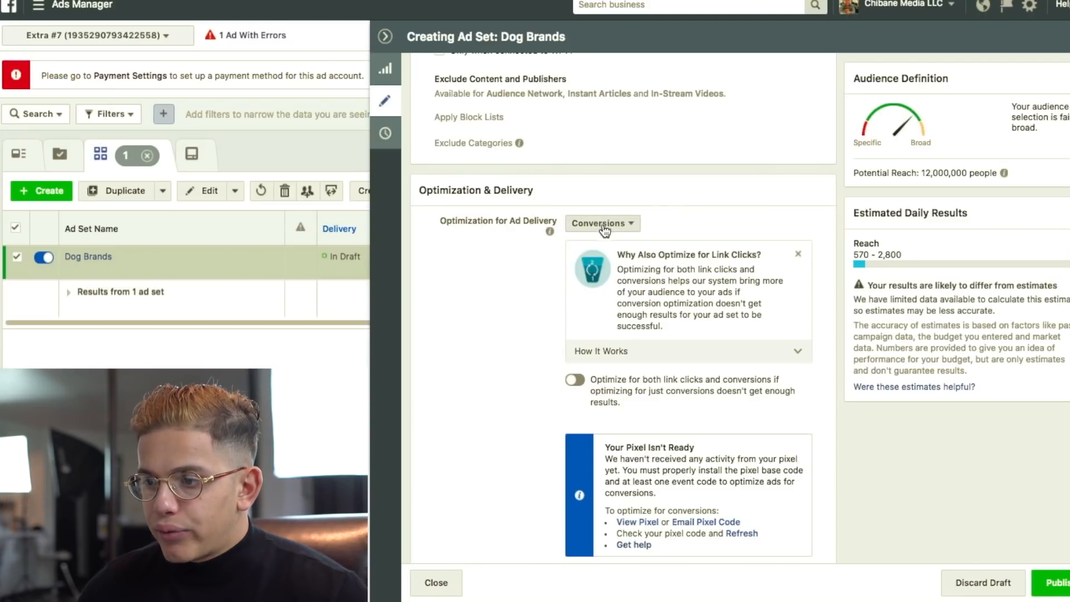
pyautogui.scroll(-3, 591, 326)
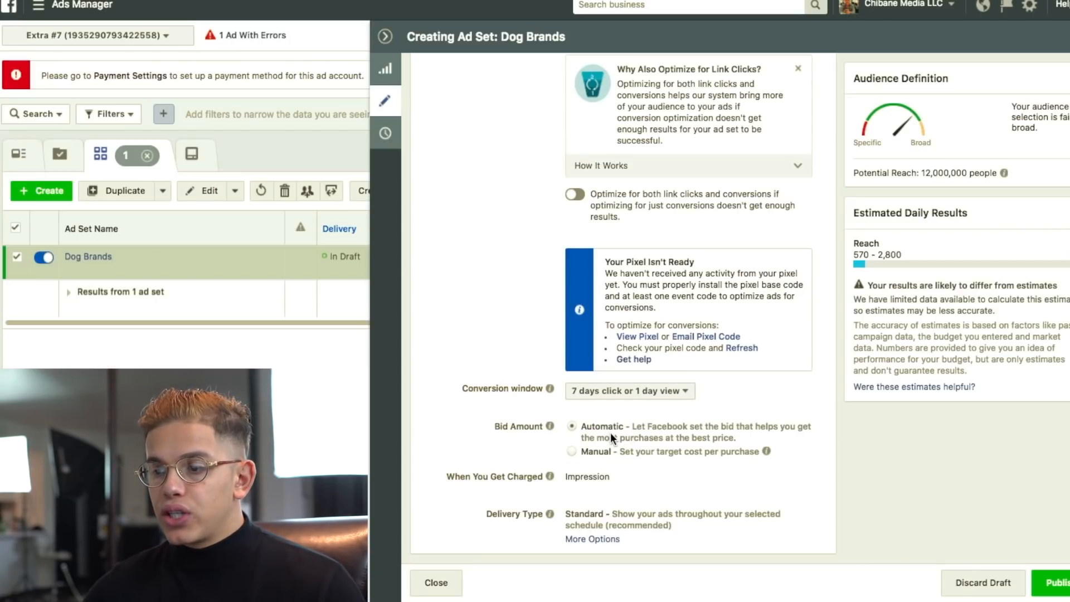
pyautogui.click(625, 453)
pyautogui.click(659, 467)
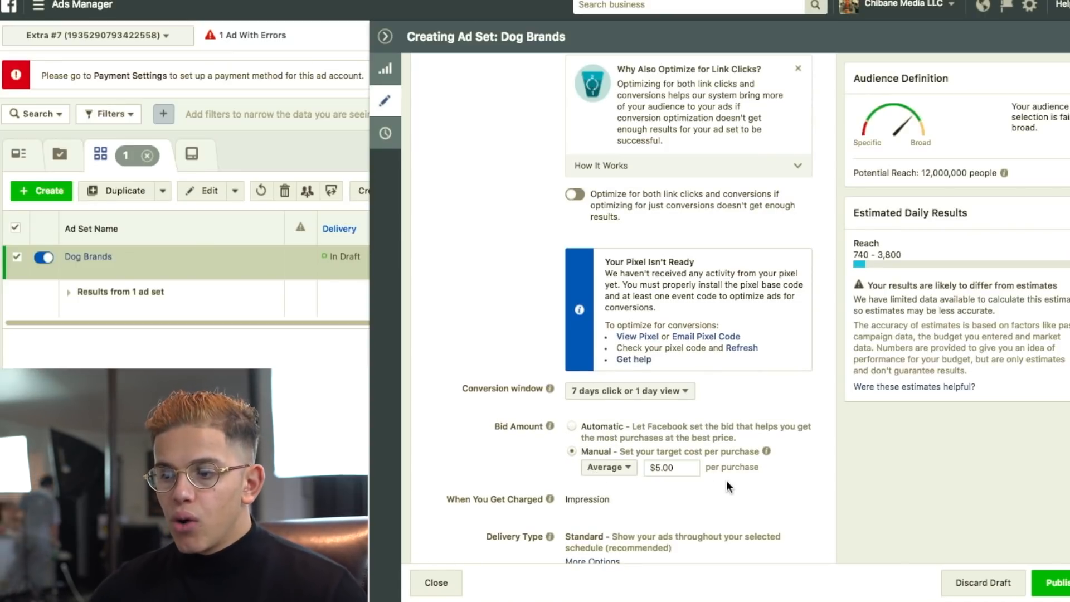
pyautogui.click(596, 426)
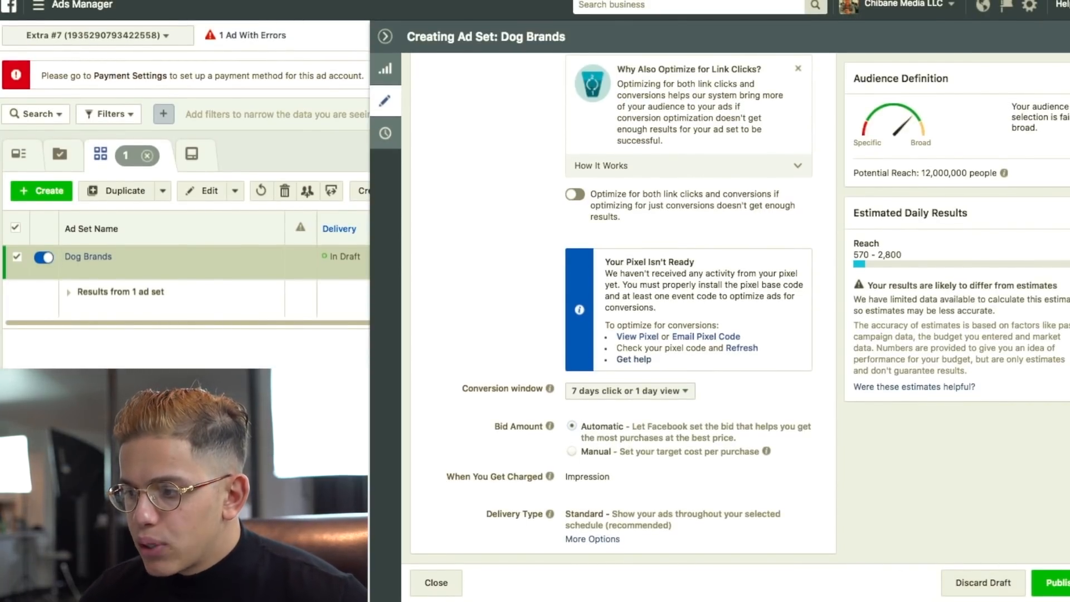
# Try to publish the Dog Brands ad set draft
pyautogui.click(1066, 579)
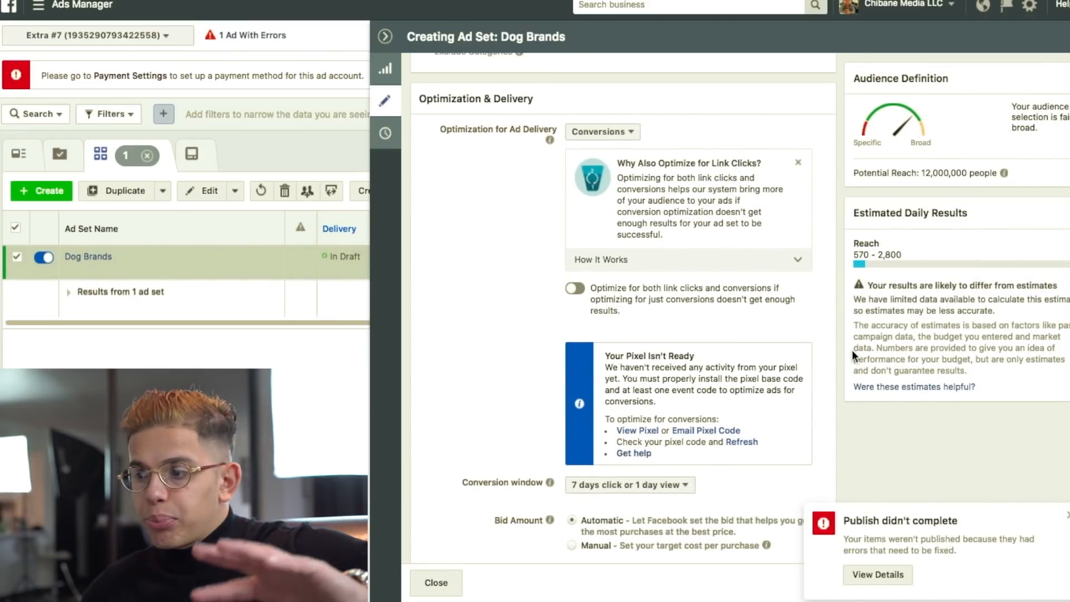
# Leave the Dog Brands ad set editor and open the Video Ad draft for editing
pyautogui.click(1067, 515)
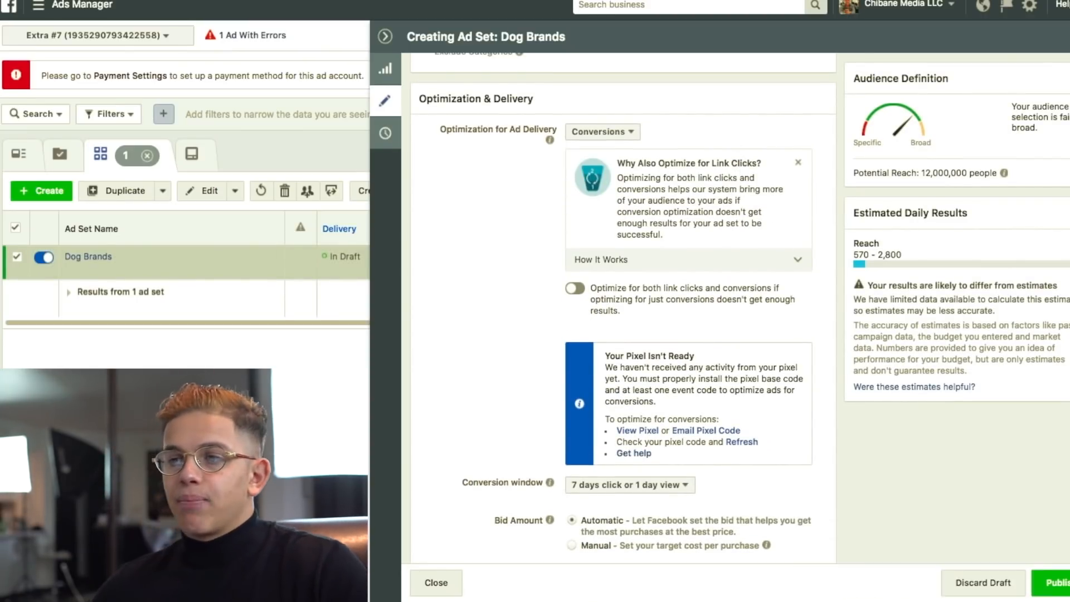
pyautogui.click(385, 36)
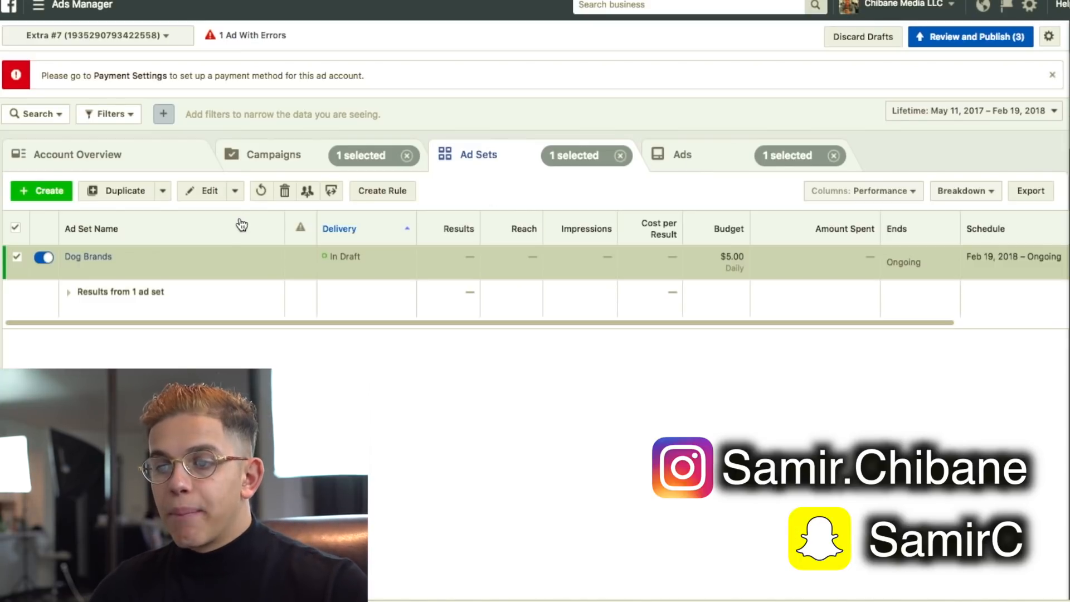
pyautogui.click(697, 165)
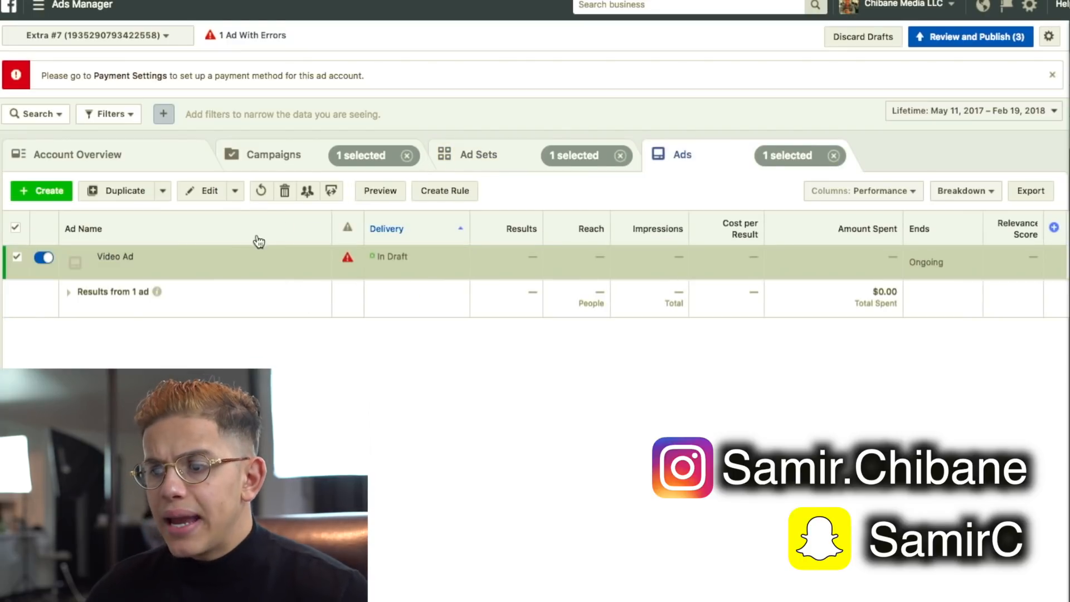
pyautogui.click(203, 192)
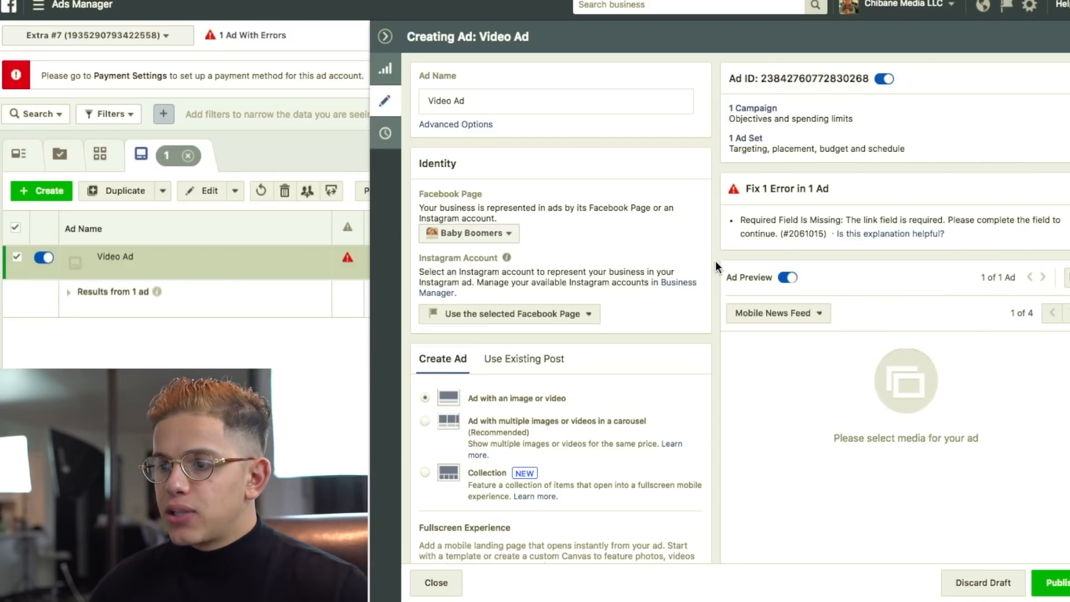
# Examine the Video Ad's identity settings, ad formats, existing post option and media options
pyautogui.scroll(-2, 714, 260)
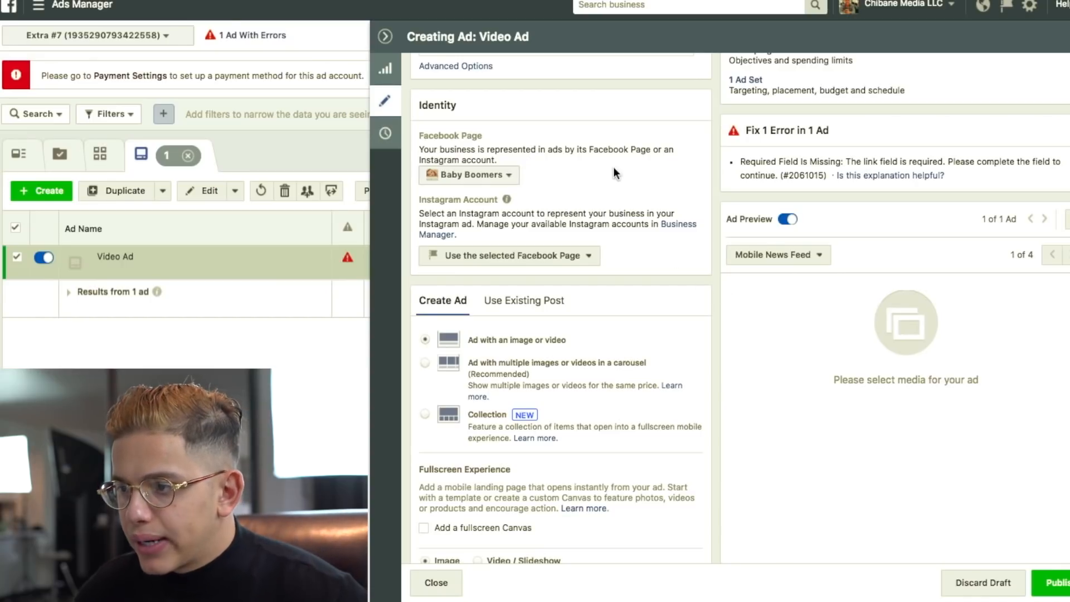
pyautogui.scroll(1, 714, 213)
pyautogui.scroll(-3, 716, 209)
pyautogui.scroll(-3, 714, 210)
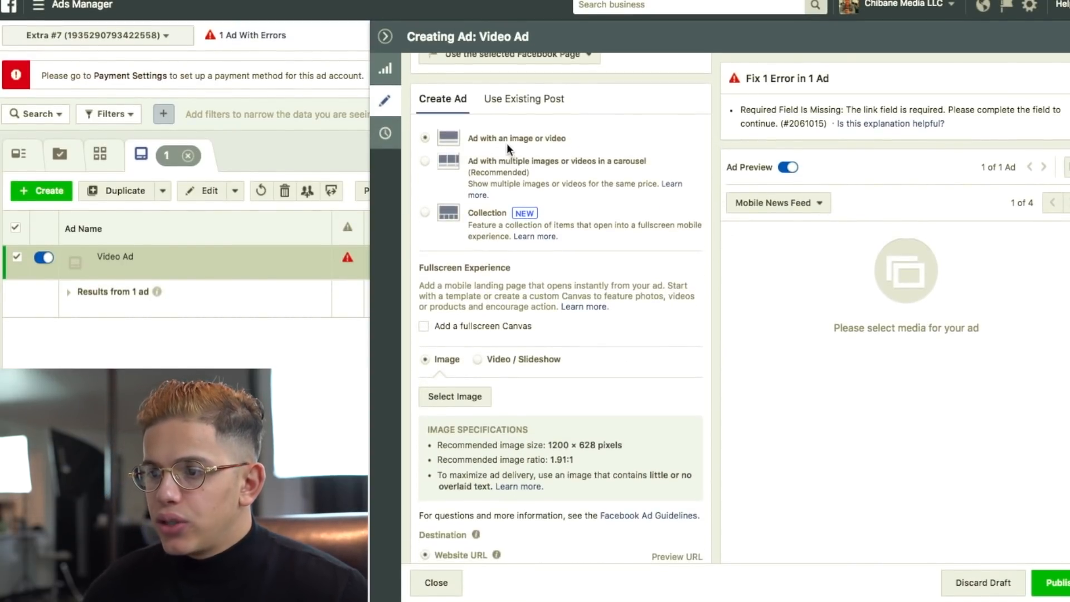
pyautogui.scroll(-1, 569, 145)
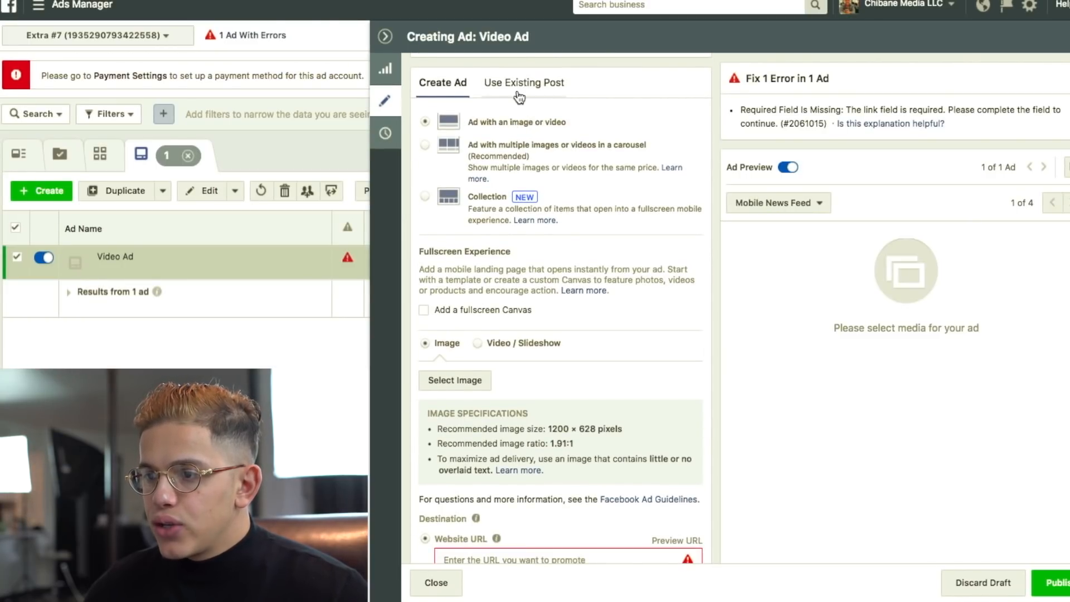
pyautogui.scroll(-1, 478, 117)
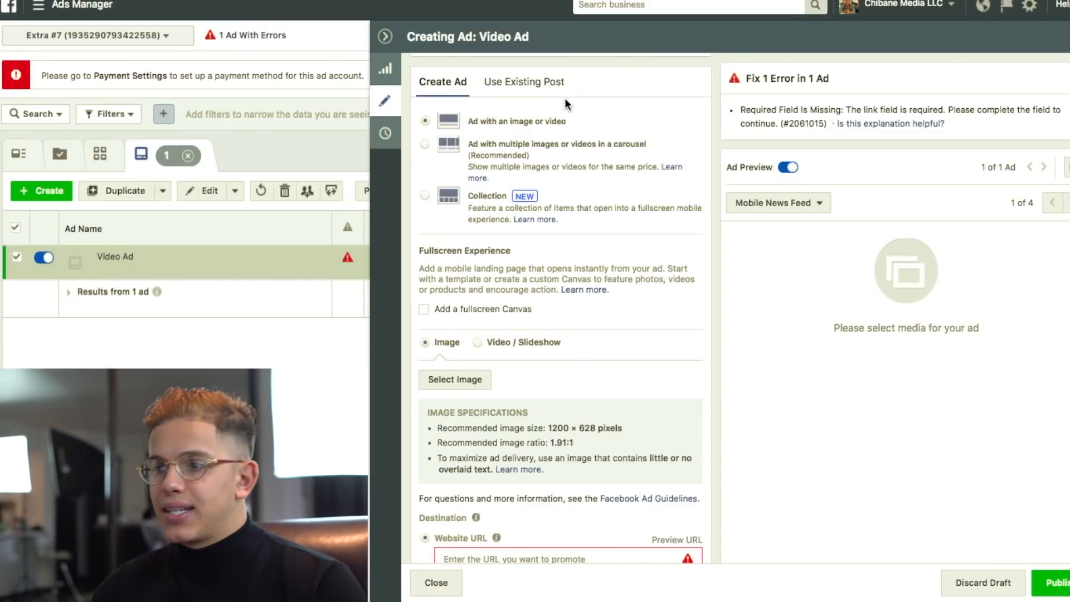
pyautogui.scroll(-1, 542, 100)
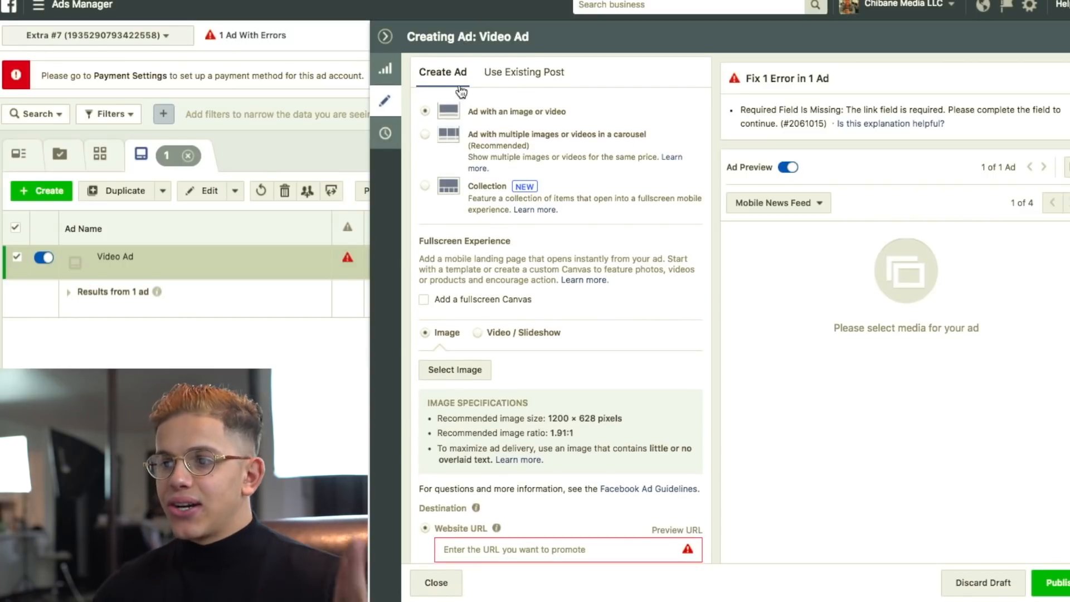
pyautogui.scroll(1, 460, 82)
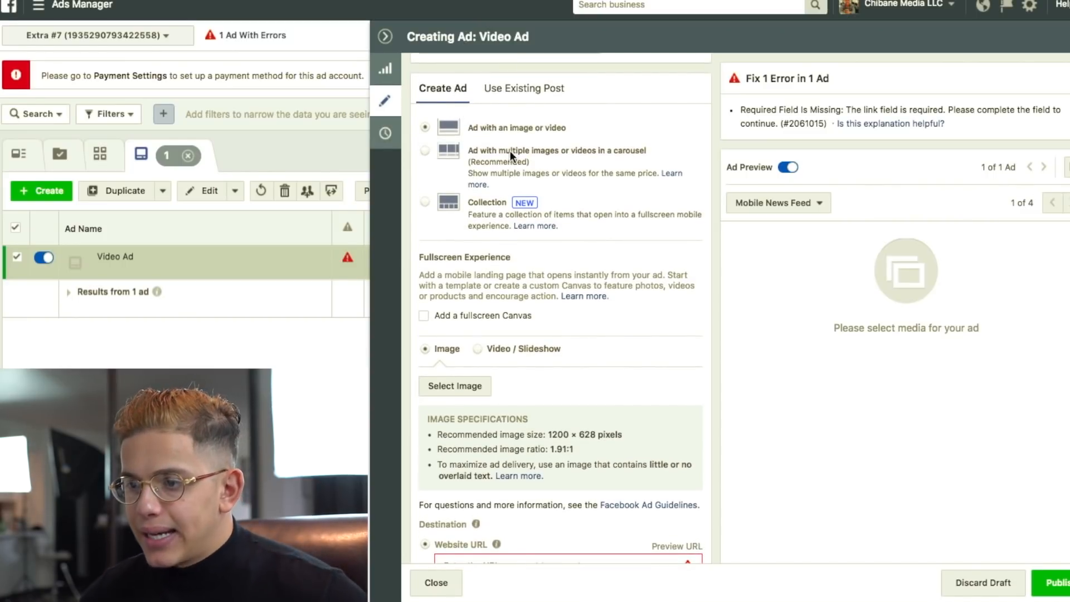
pyautogui.scroll(-1, 469, 256)
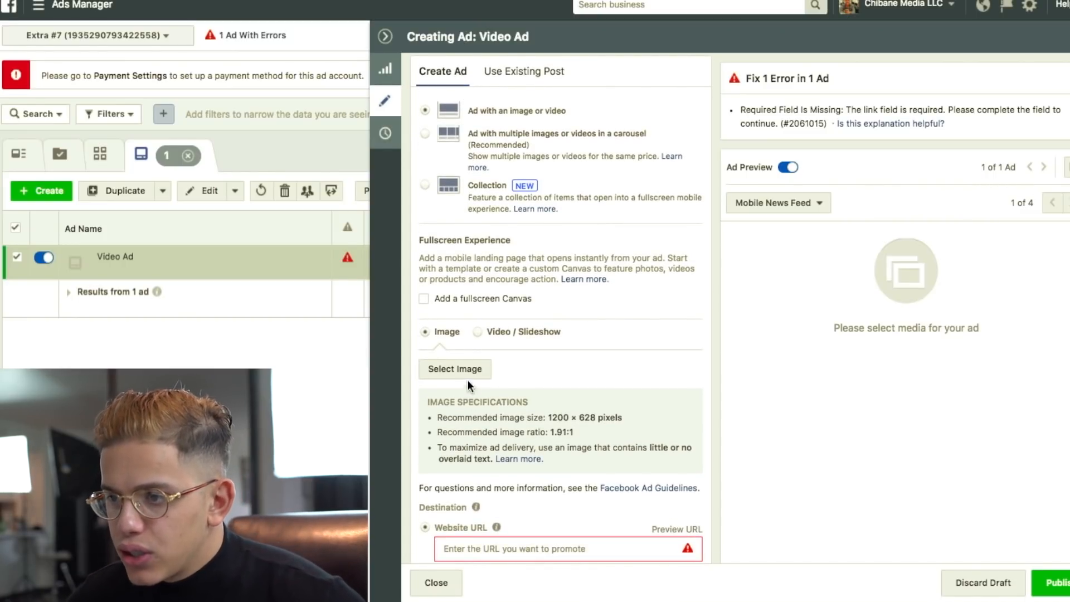
# Use the existing 529 × 527 baby picture from the image library as the ad's image
pyautogui.click(465, 375)
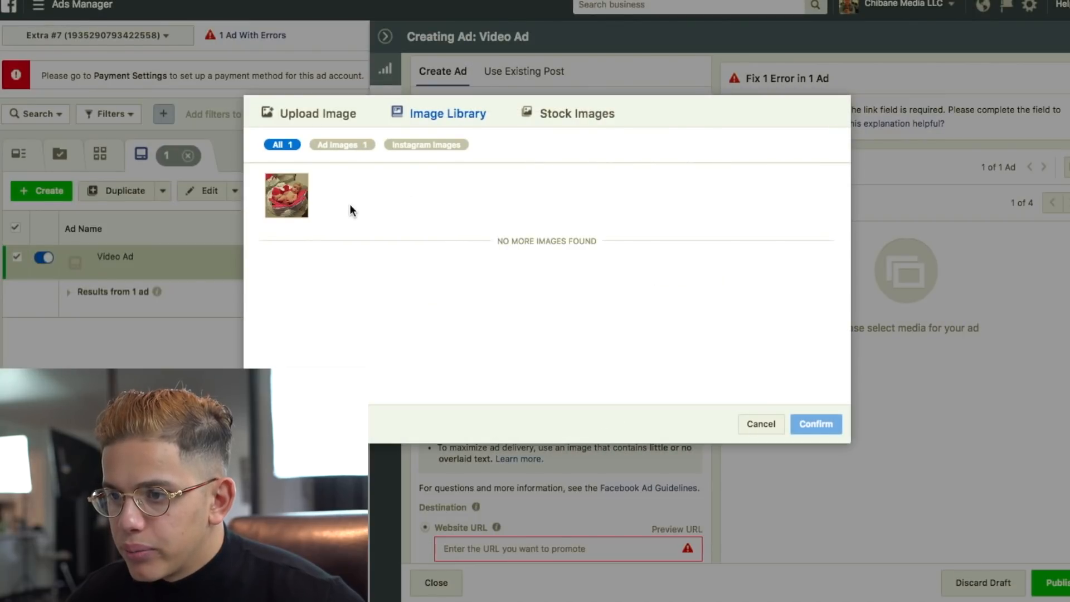
pyautogui.click(338, 149)
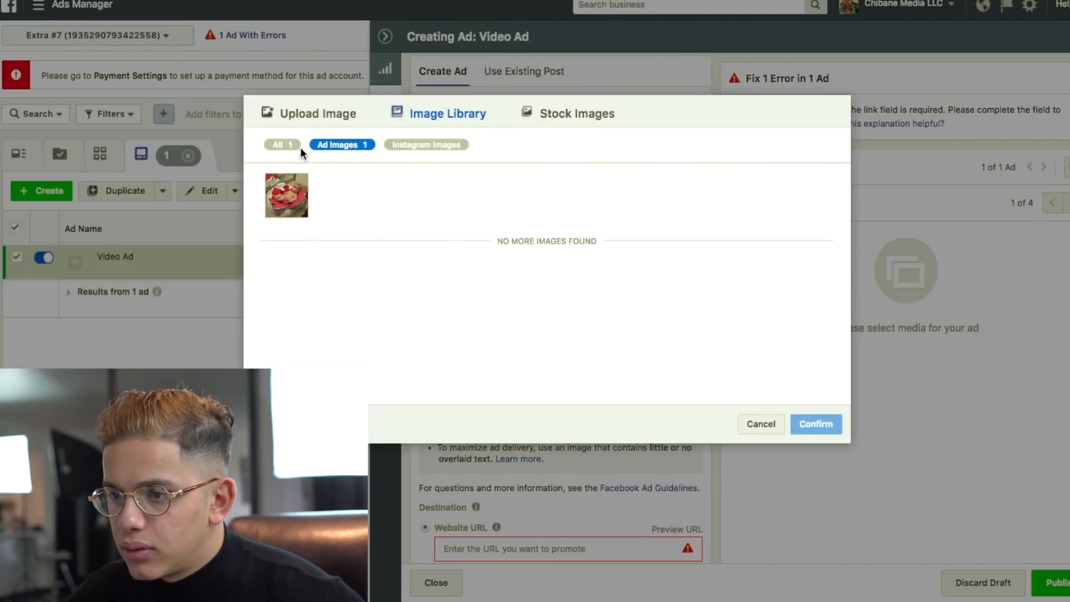
pyautogui.click(286, 195)
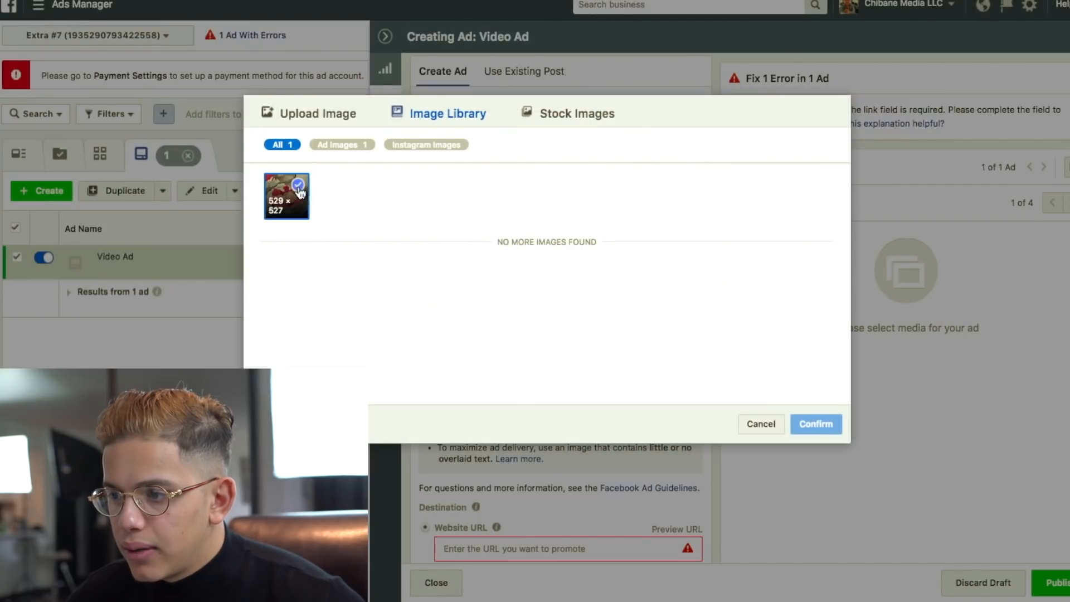
pyautogui.click(809, 423)
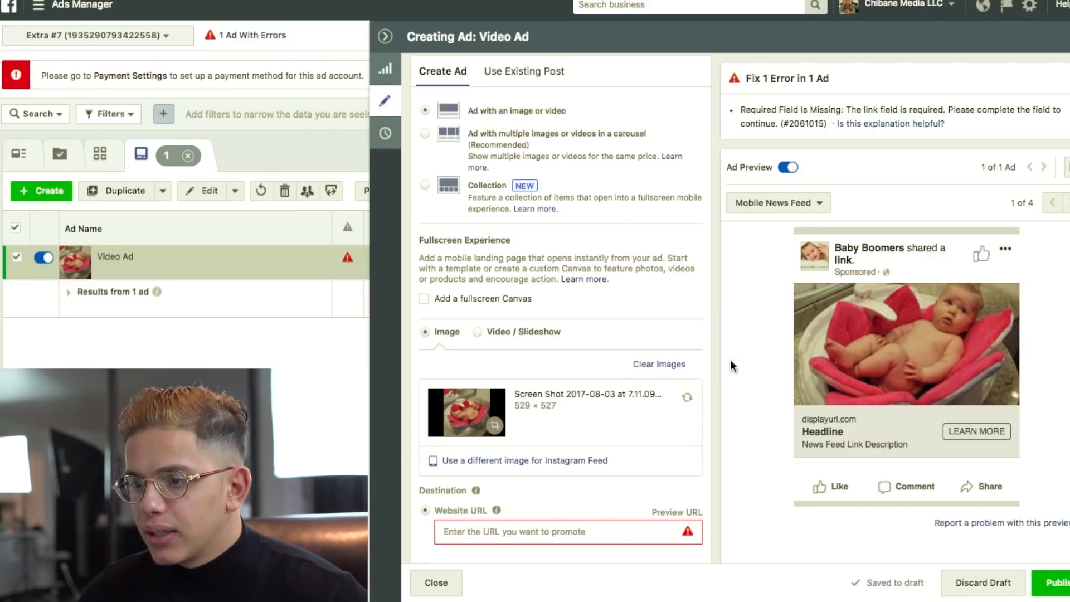
# Enter dogbedstore.com as the ad's destination website URL
pyautogui.scroll(-5, 661, 279)
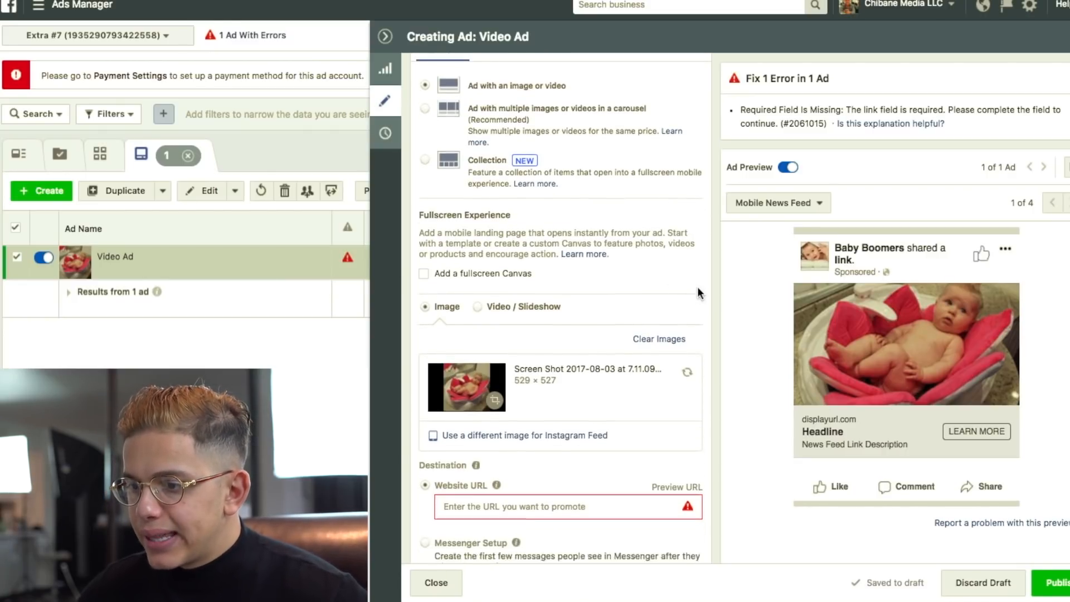
pyautogui.scroll(-1, 720, 286)
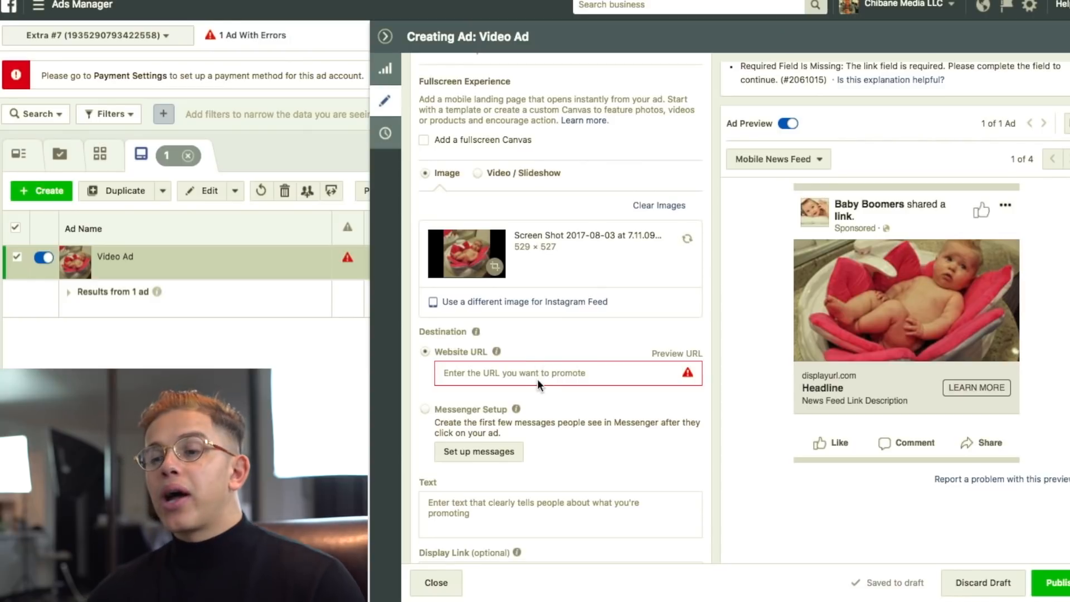
pyautogui.scroll(-1, 511, 375)
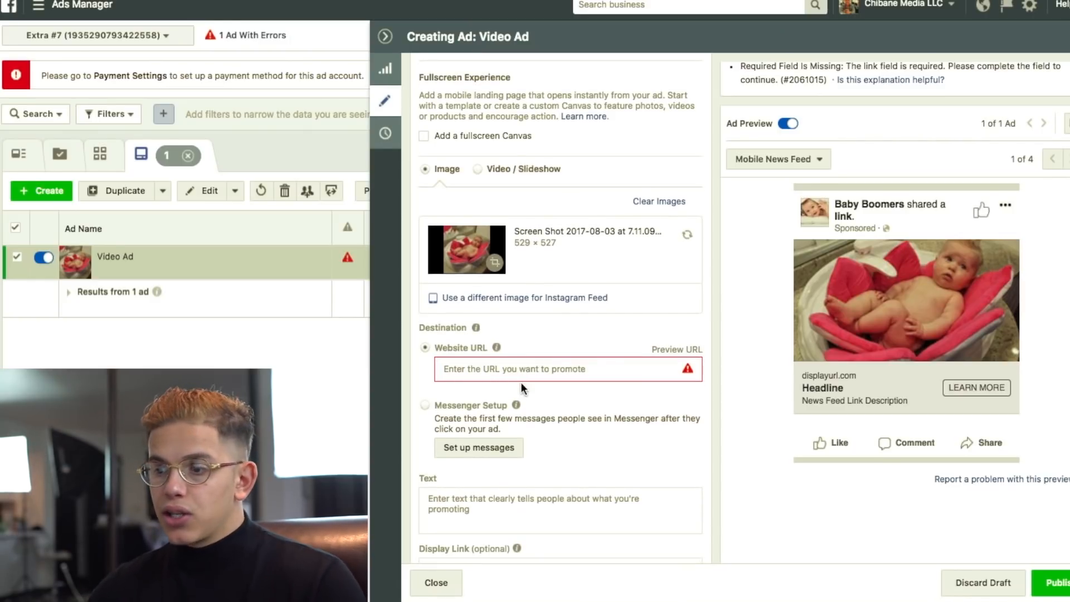
pyautogui.click(612, 366)
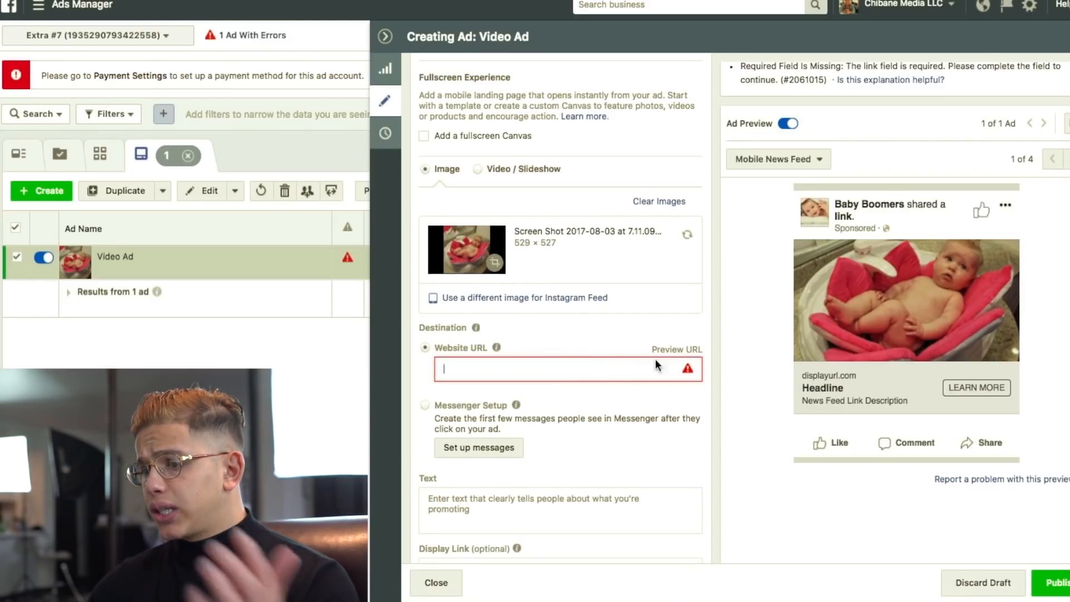
pyautogui.write('dogbedstore')
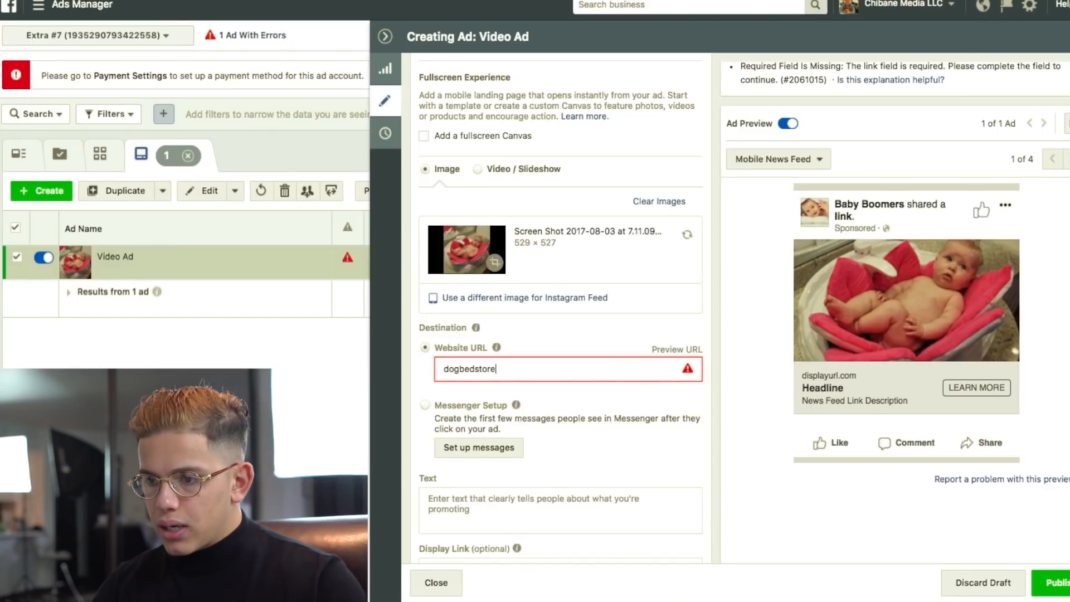
pyautogui.write('.com')
# Examine the updated ad preview and the ad's remaining text, display link and headline fields
pyautogui.scroll(4, 677, 352)
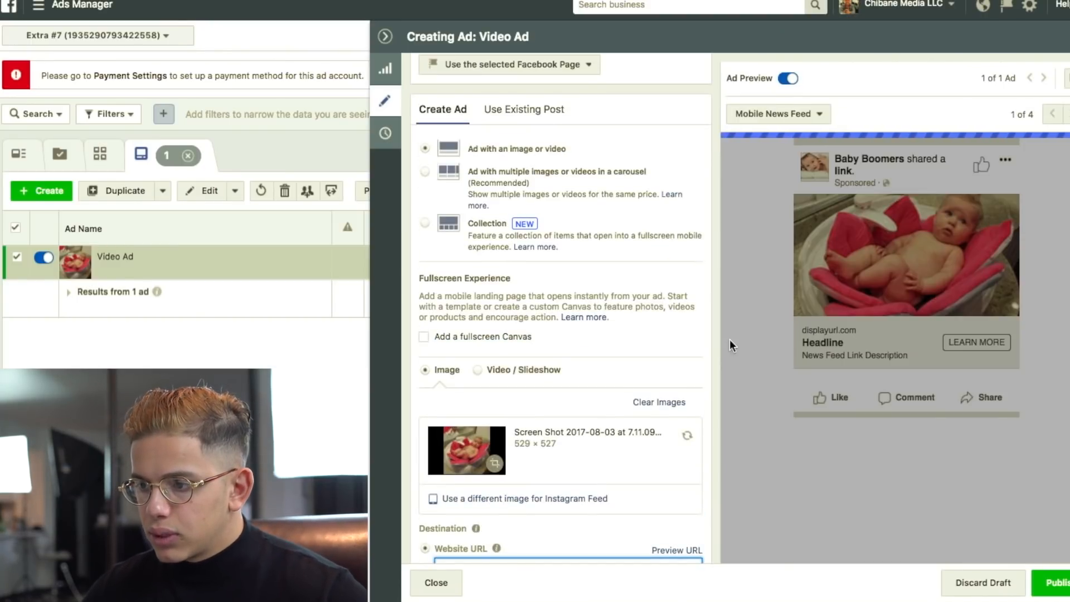
pyautogui.scroll(-1, 715, 343)
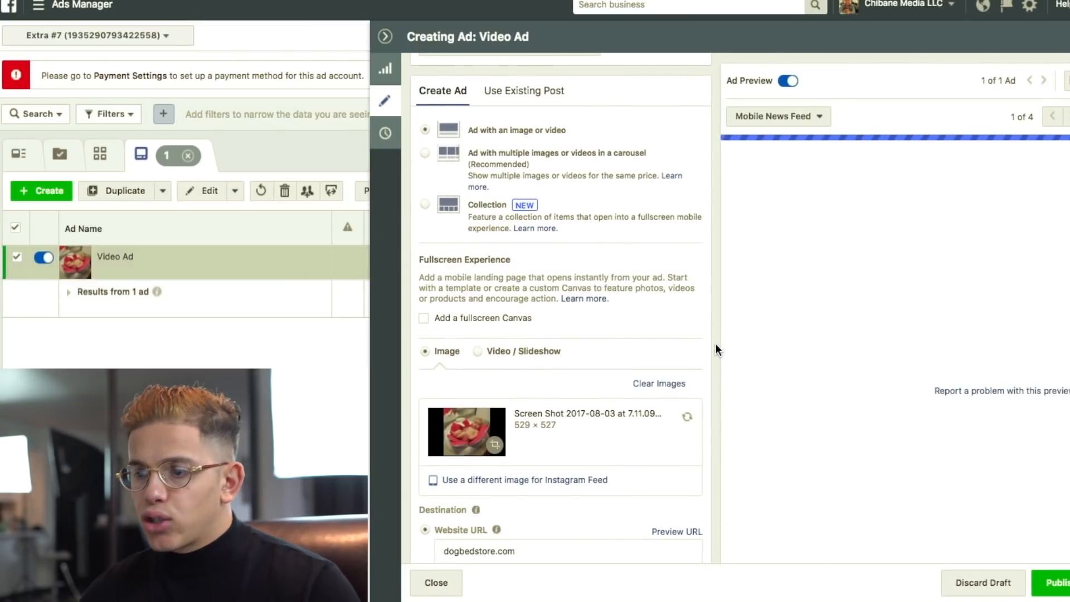
pyautogui.scroll(-2, 716, 343)
pyautogui.scroll(-1, 714, 359)
pyautogui.scroll(-3, 715, 359)
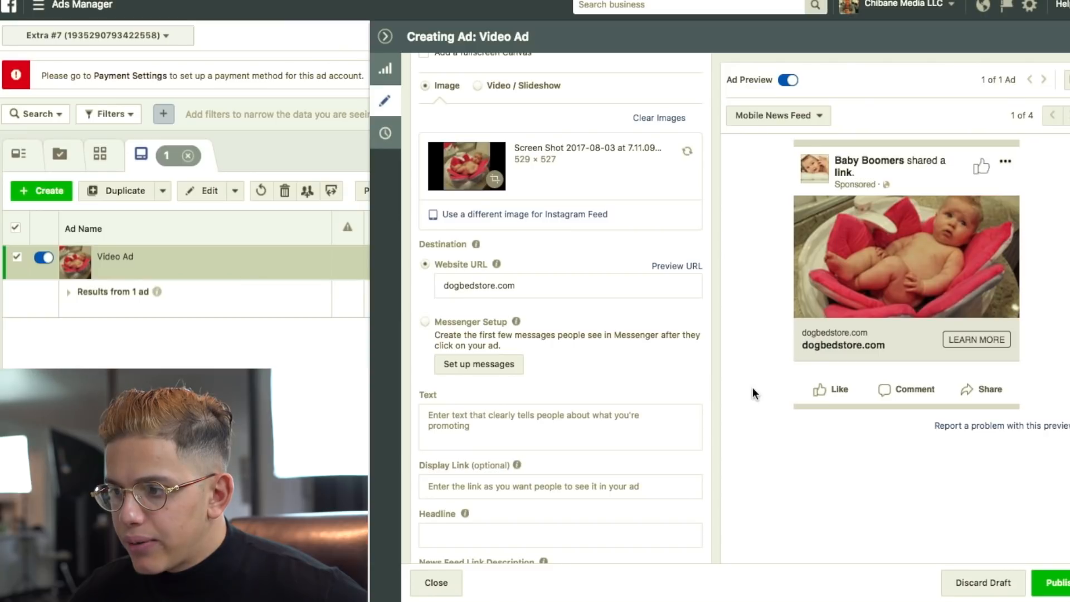
pyautogui.scroll(-1, 823, 351)
pyautogui.scroll(-1, 679, 400)
pyautogui.click(610, 394)
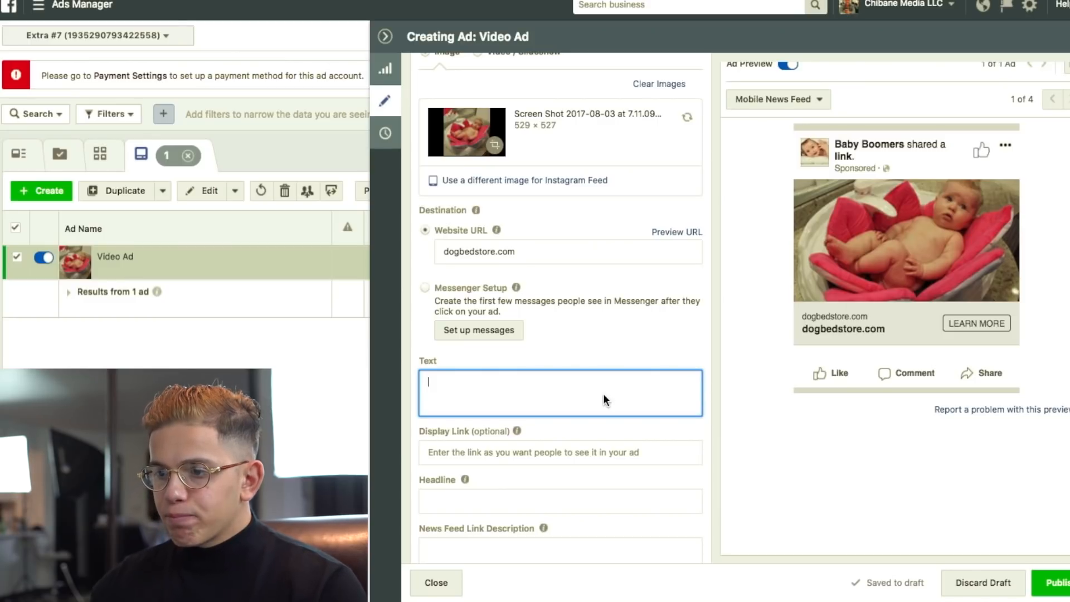
# Change the ad's destination website URL to babybedstore.com
pyautogui.click(461, 251)
pyautogui.press('BackSpace')
pyautogui.press('BackSpace')
pyautogui.press('BackSpace')
pyautogui.write('baby')
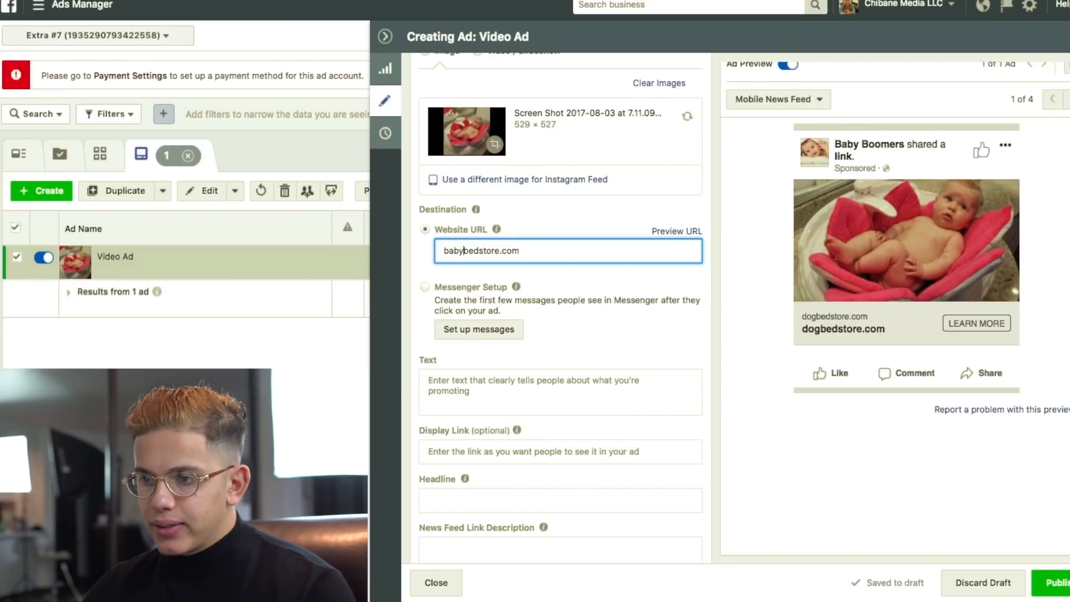
pyautogui.scroll(1, 493, 397)
pyautogui.click(492, 426)
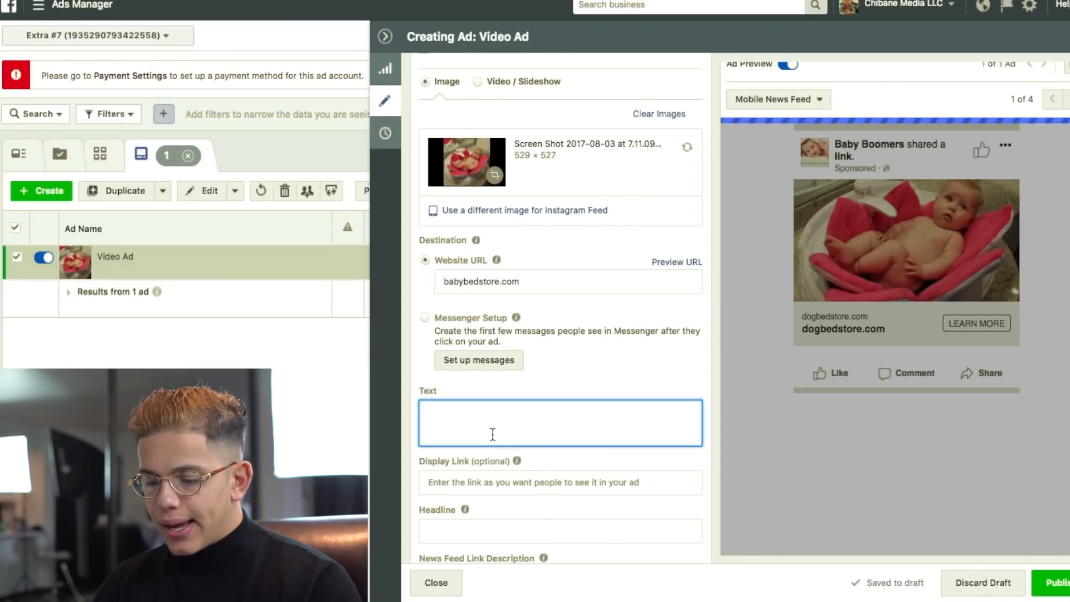
pyautogui.write('K')
pyautogui.press('BackSpace')
pyautogui.write('D')
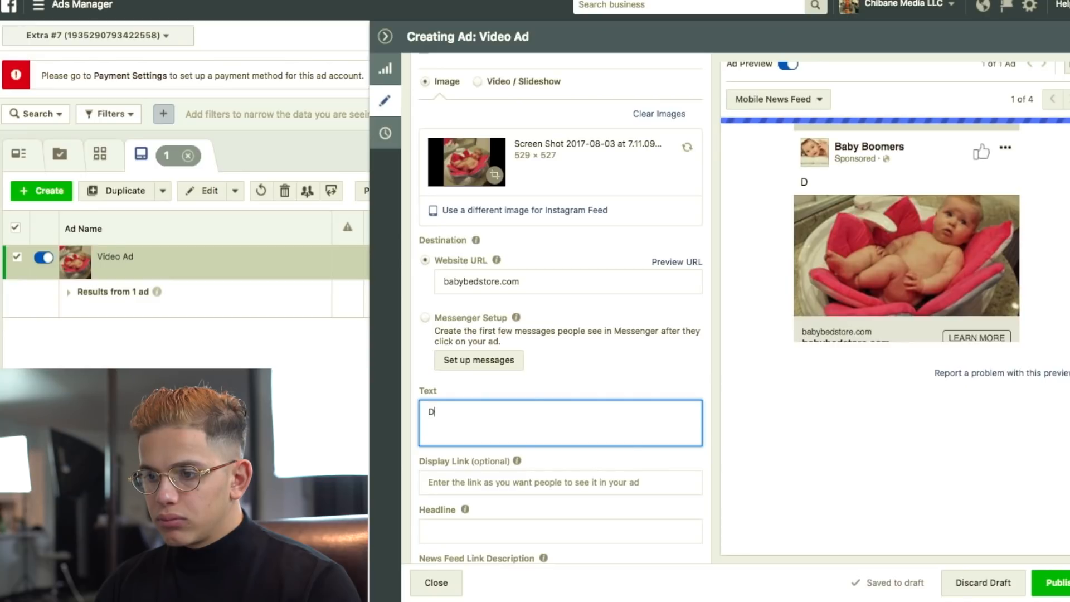
pyautogui.write('o you')
pyautogui.hotkey('ctrl', 'a')
pyautogui.press('BackSpace')
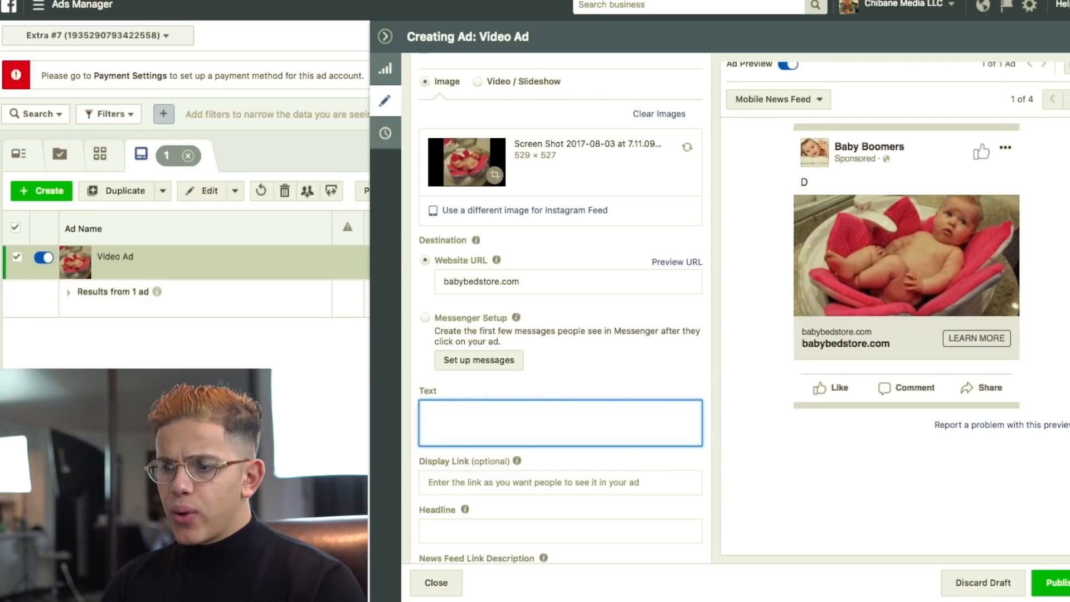
# Write the ad text "Does your baby sleep a lot ?!" and add a baby face emoji from the emoji extension
pyautogui.write('Does your baby sleep a lot')
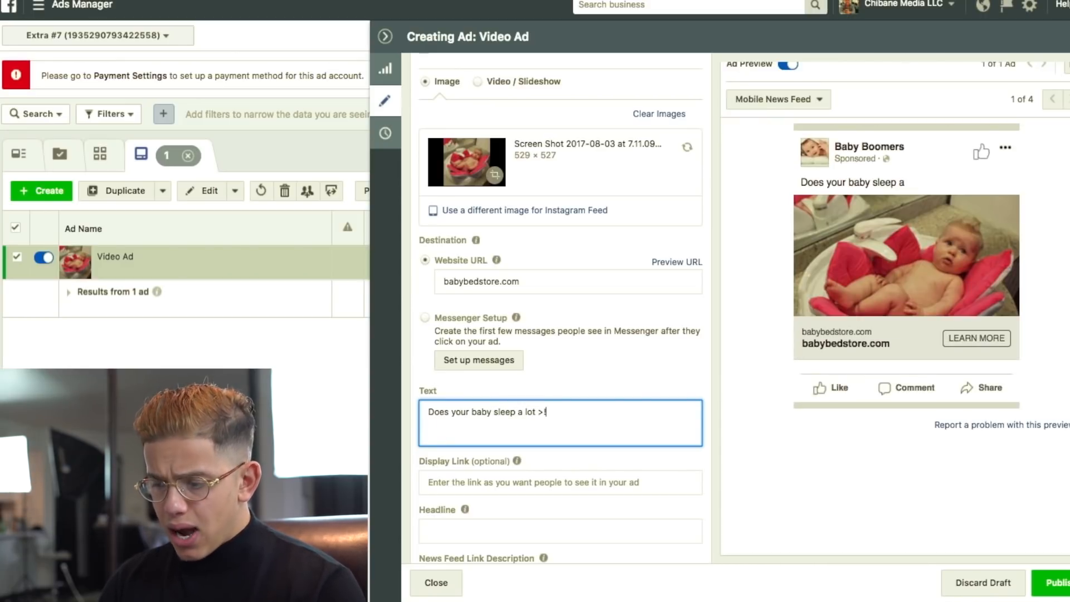
pyautogui.write(' ?!')
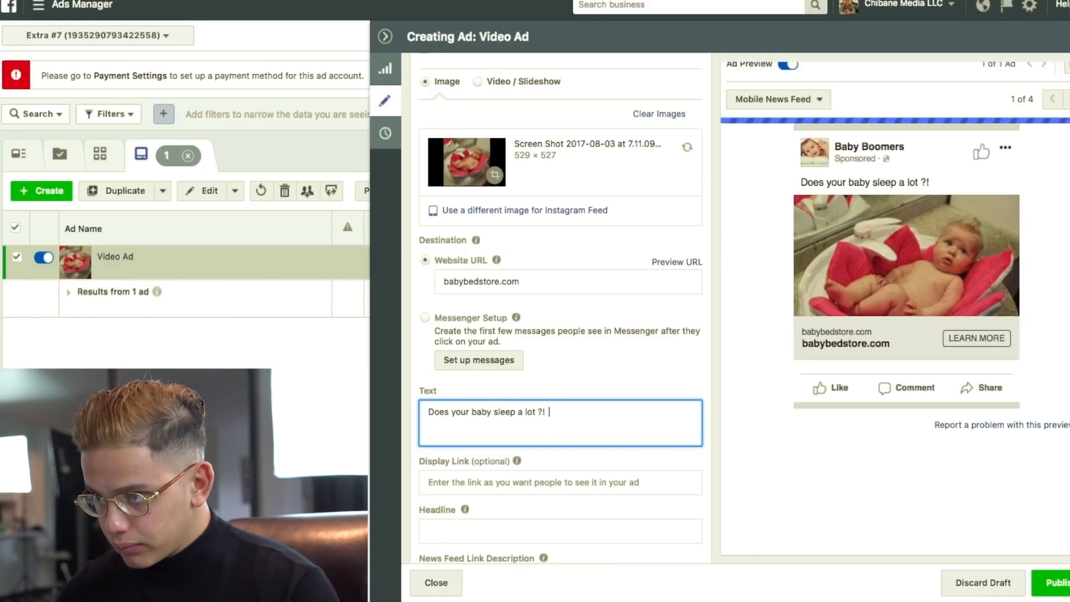
pyautogui.click(973, 0)
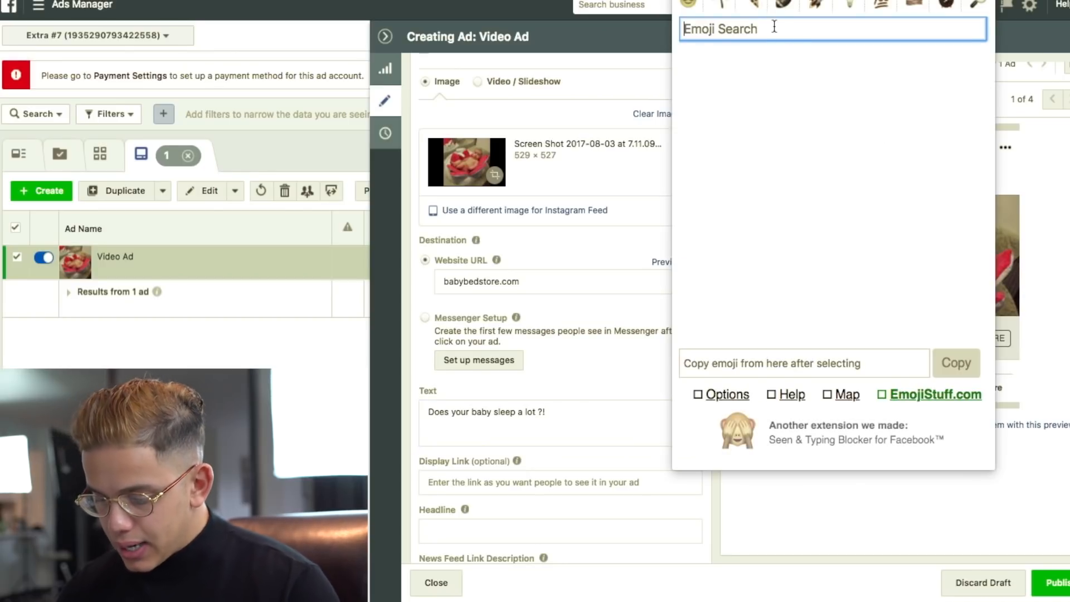
pyautogui.write('baby')
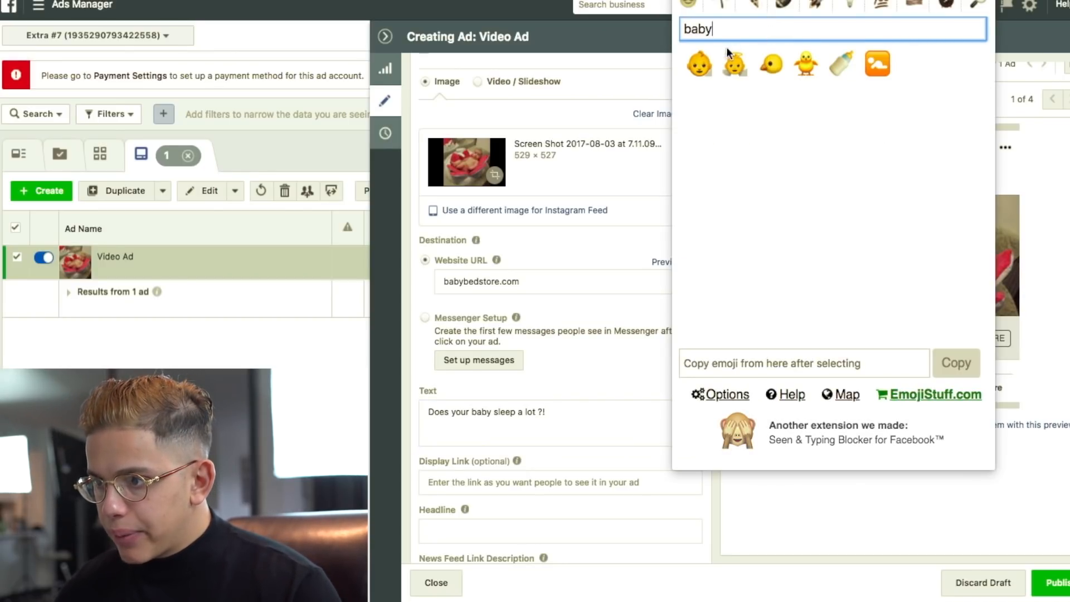
pyautogui.click(771, 60)
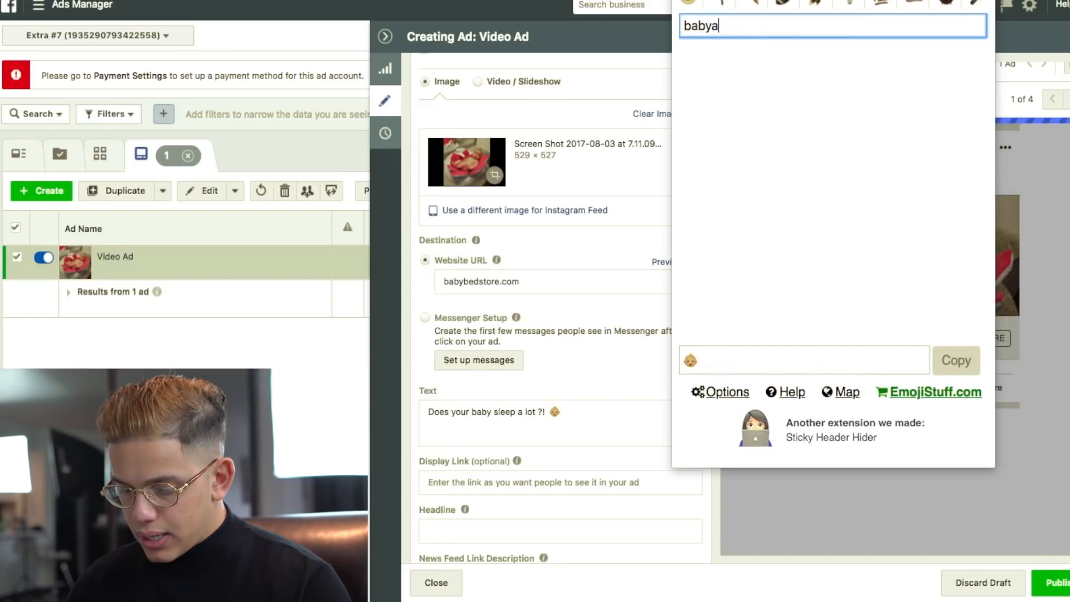
# Search the emojis for "sleep", add the zzz emoji to the ad text and copy the selected emojis
pyautogui.press('BackSpace')
pyautogui.press('BackSpace')
pyautogui.press('BackSpace')
pyautogui.press('BackSpace')
pyautogui.write('sleep')
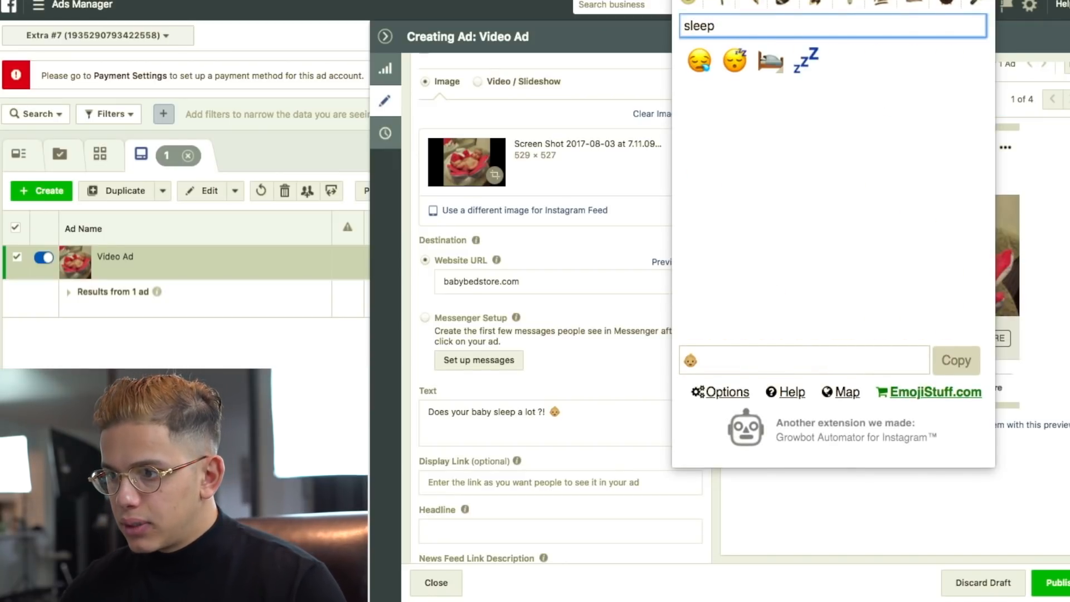
pyautogui.click(806, 60)
pyautogui.click(956, 360)
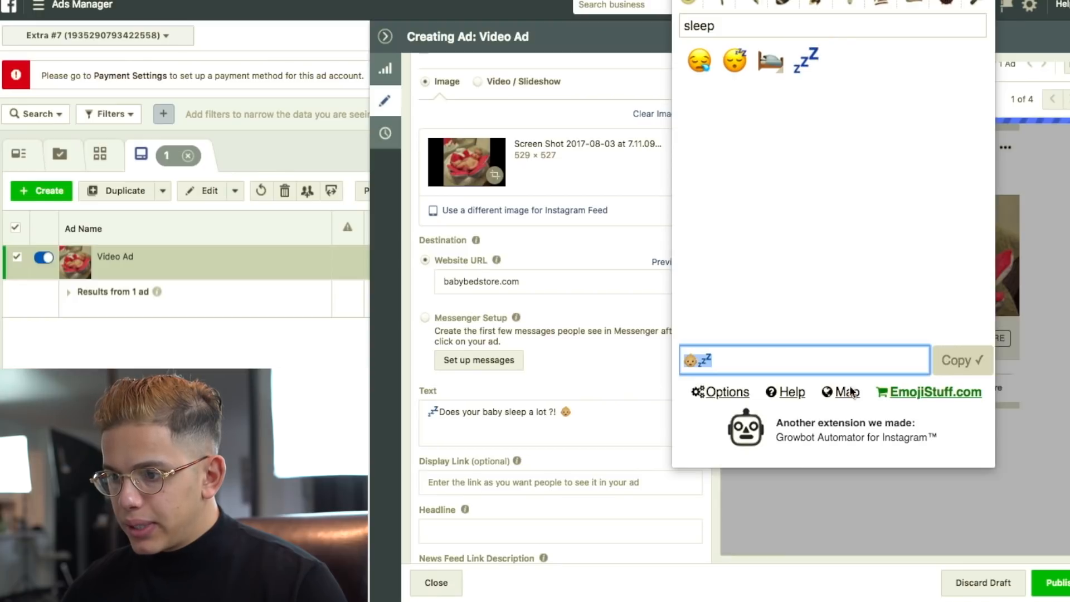
# Move the zzz emoji from the start of the ad text to right after the baby face emoji and start a new paragraph
pyautogui.click(436, 415)
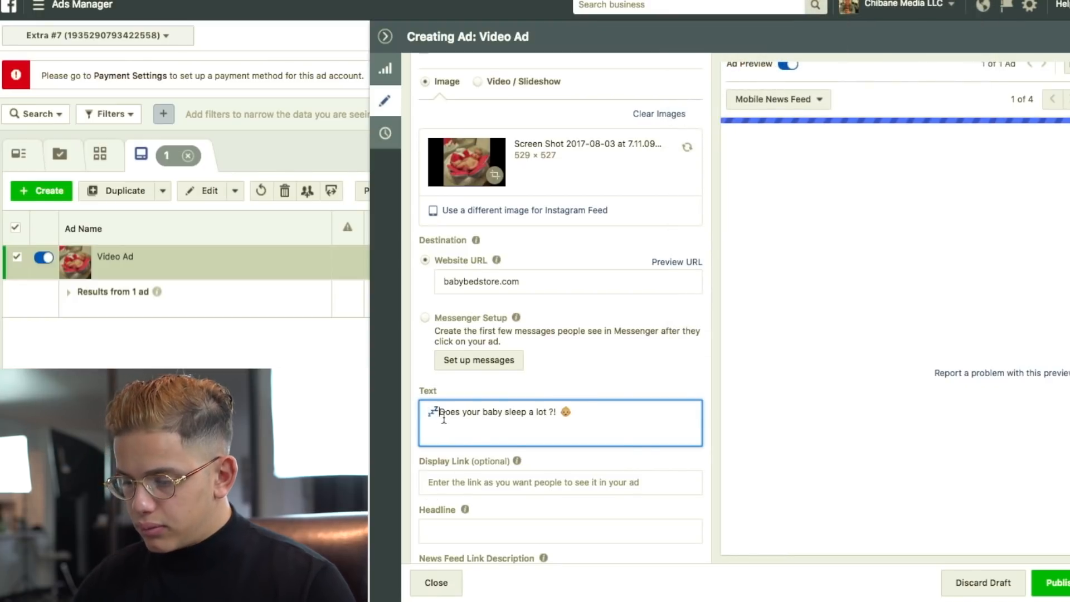
pyautogui.press('BackSpace')
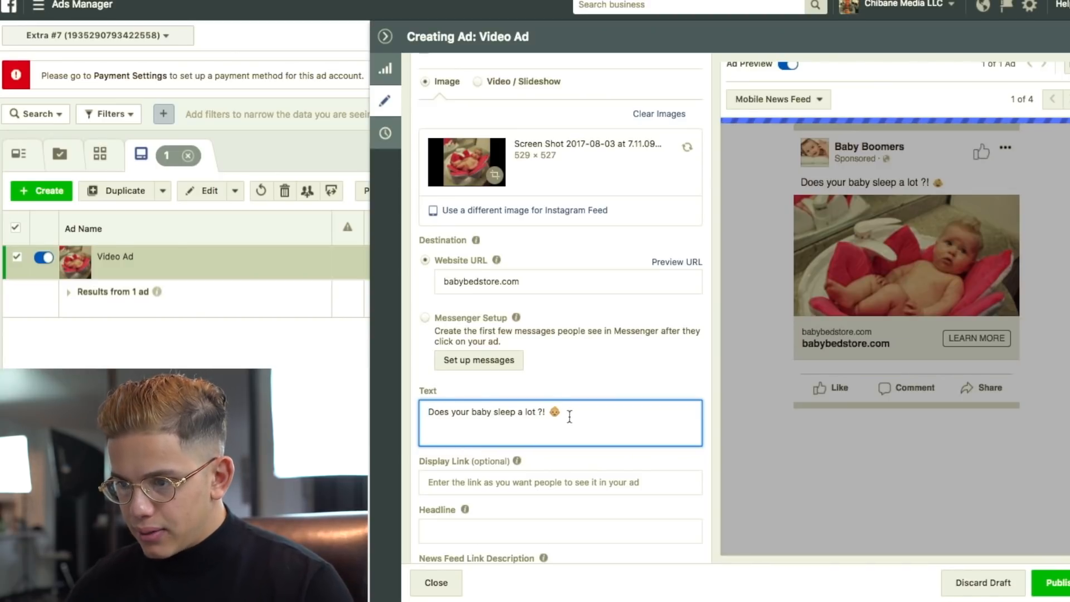
pyautogui.click(595, 414)
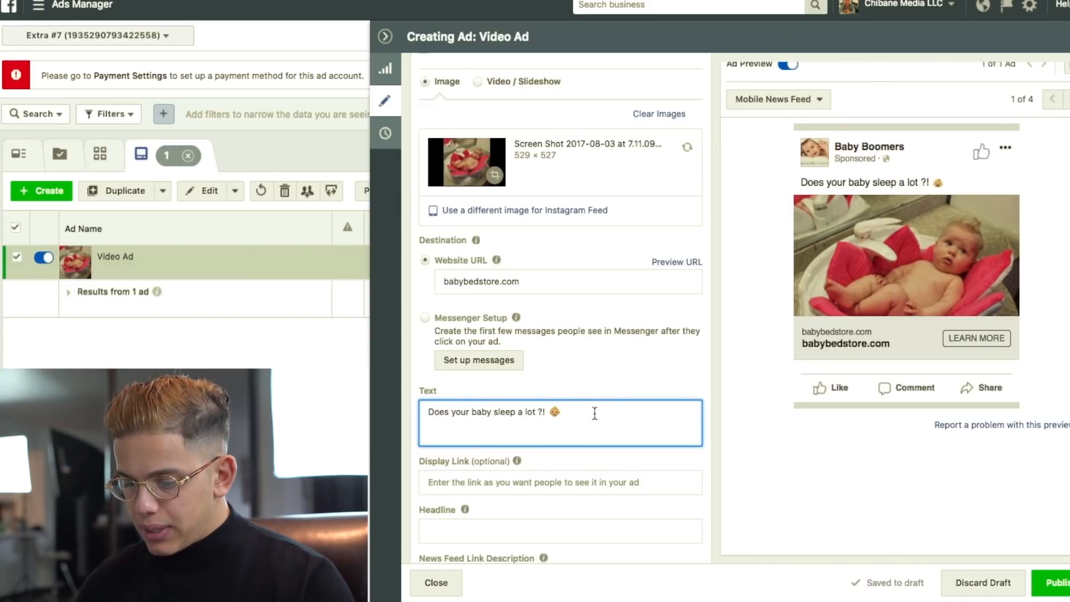
pyautogui.press('Return')
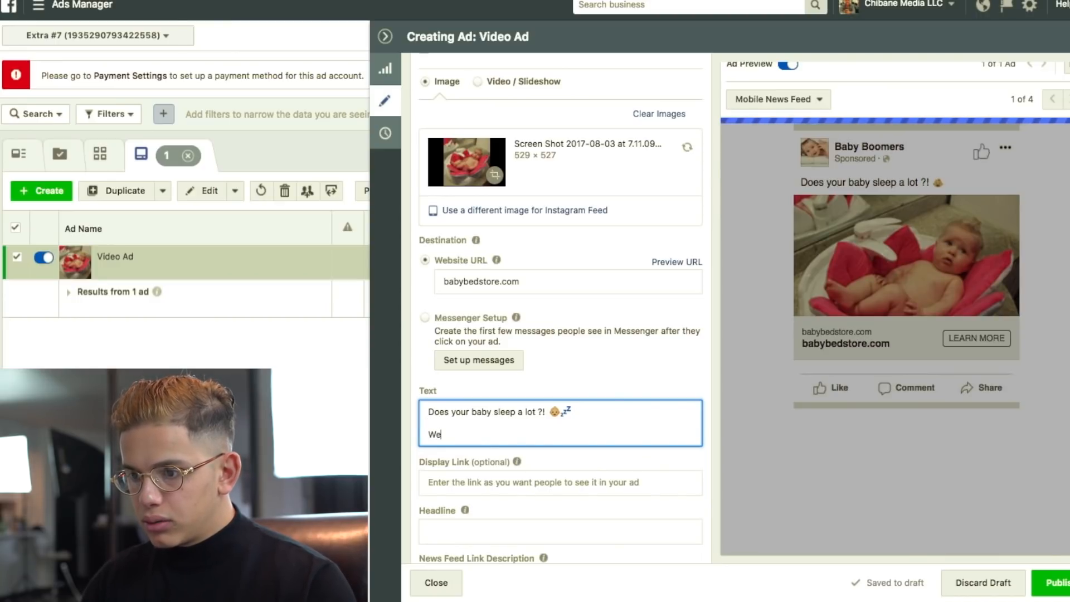
# Write the ad text's second paragraph as "Make sure he or she sleeps as comfy as possible in this floral bed!"
pyautogui.press('BackSpace')
pyautogui.press('BackSpace')
pyautogui.press('BackSpace')
pyautogui.write('Make sure he')
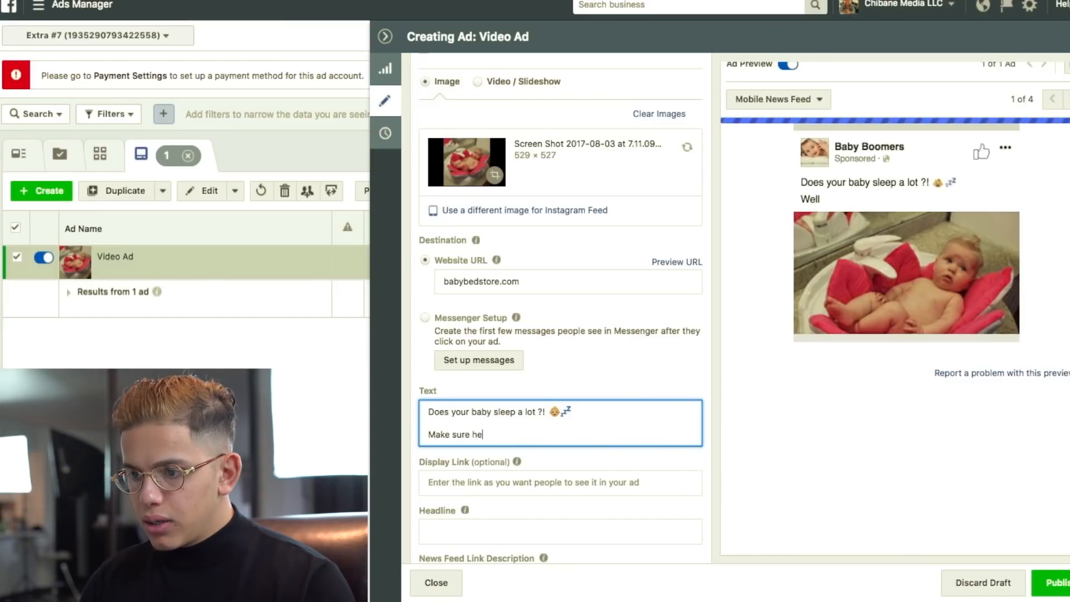
pyautogui.press('BackSpace')
pyautogui.write('or she sleeps co')
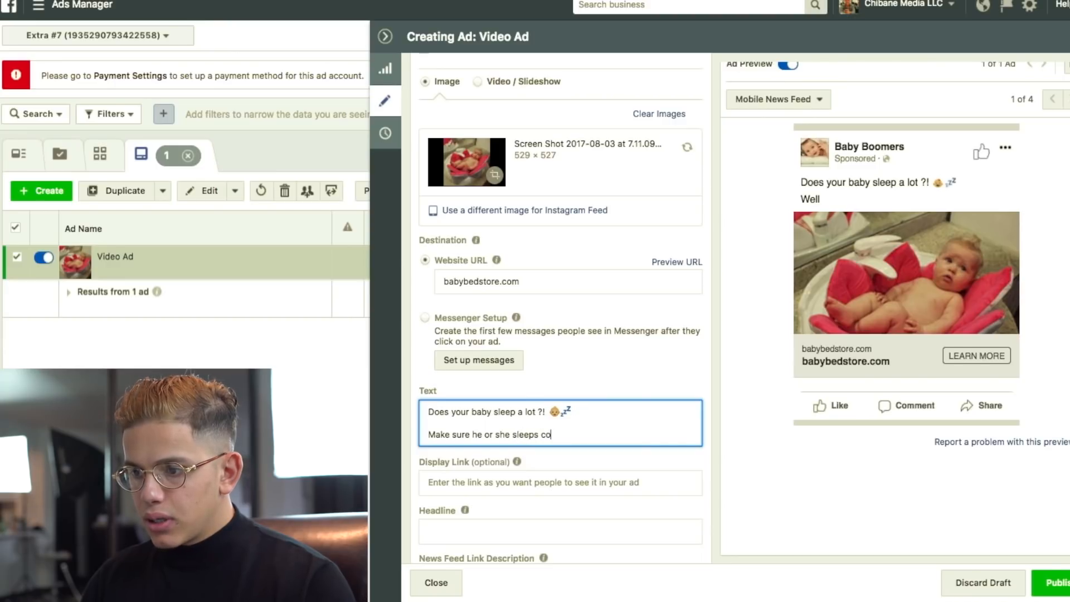
pyautogui.press('BackSpace')
pyautogui.press('BackSpace')
pyautogui.write('co')
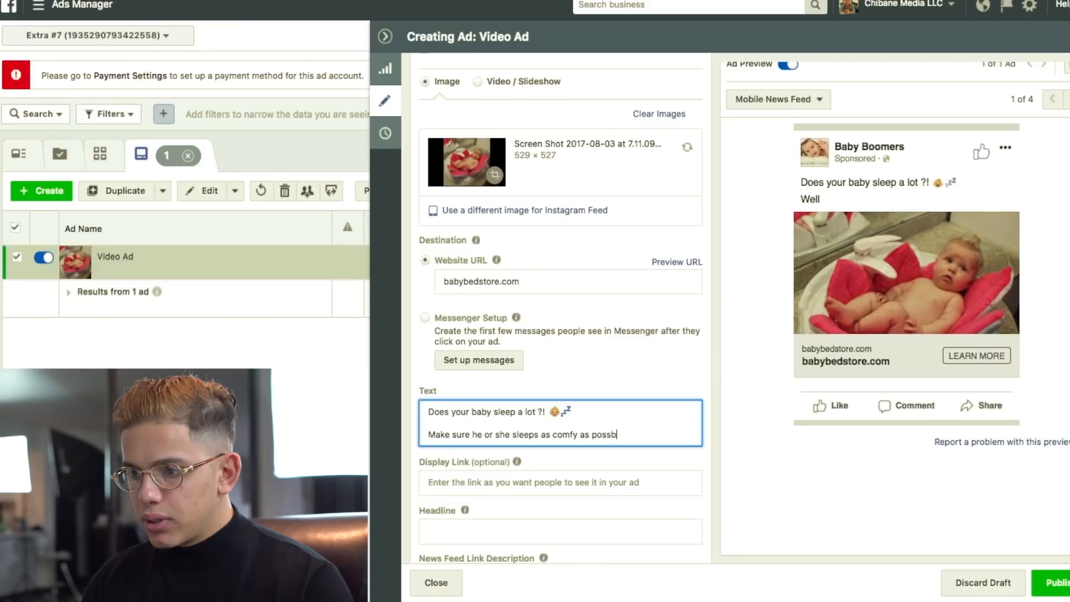
pyautogui.write('mfy as possible in this floral bed!')
# Add the closing paragraph "Like, share and tag friends with babies below!" to the ad text
pyautogui.press('Return')
pyautogui.press('Return')
pyautogui.write('Share and')
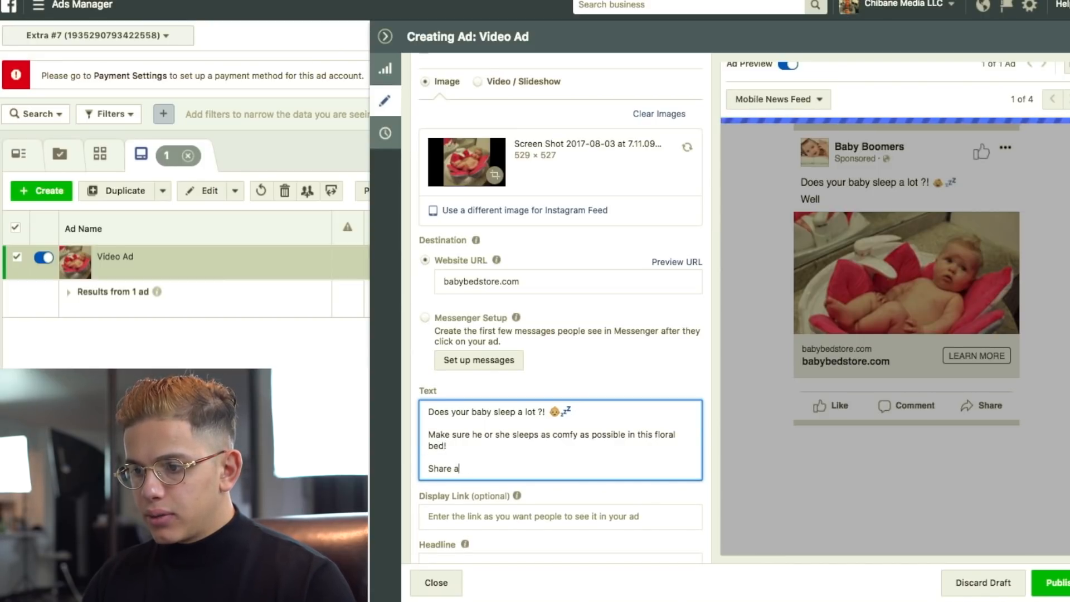
pyautogui.press('BackSpace')
pyautogui.press('BackSpace')
pyautogui.press('BackSpace')
pyautogui.press('BackSpace')
pyautogui.press('BackSpace')
pyautogui.press('BackSpace')
pyautogui.press('BackSpace')
pyautogui.write('Like, share and tag friends with babies')
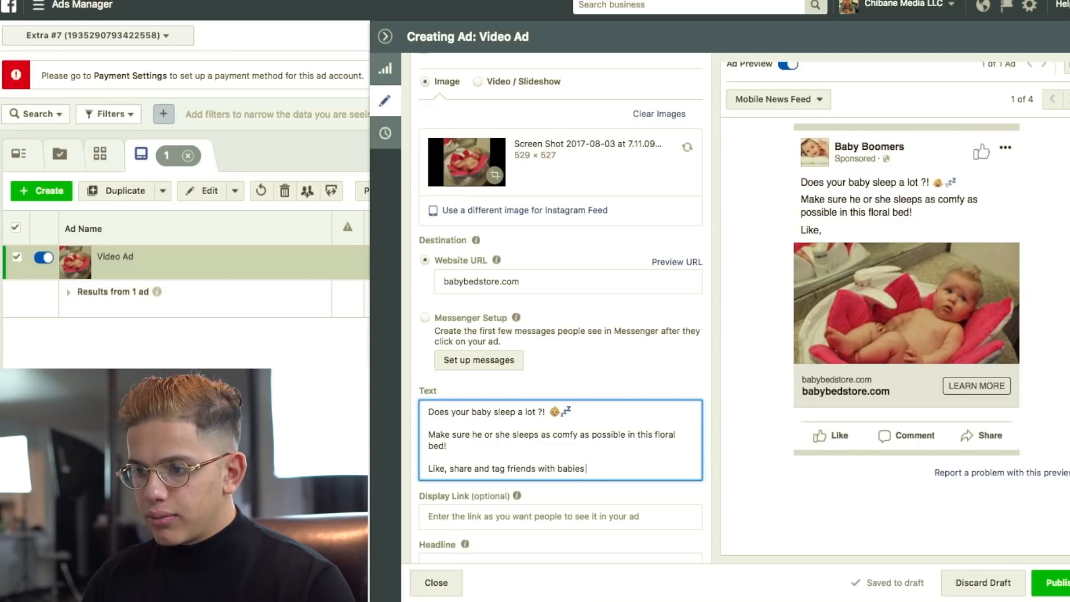
pyautogui.write(' below!')
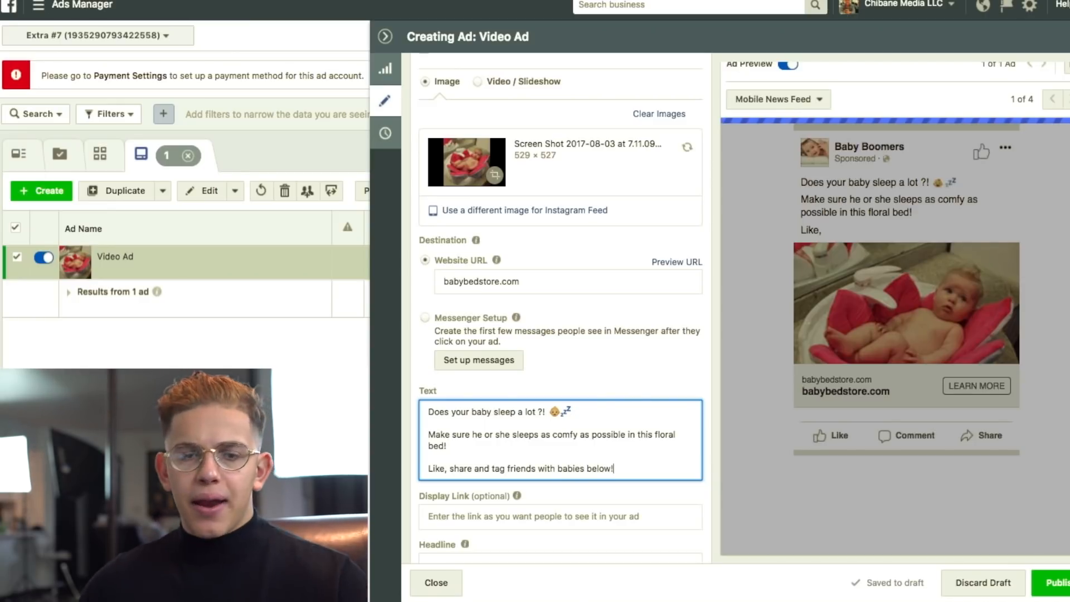
pyautogui.click(662, 456)
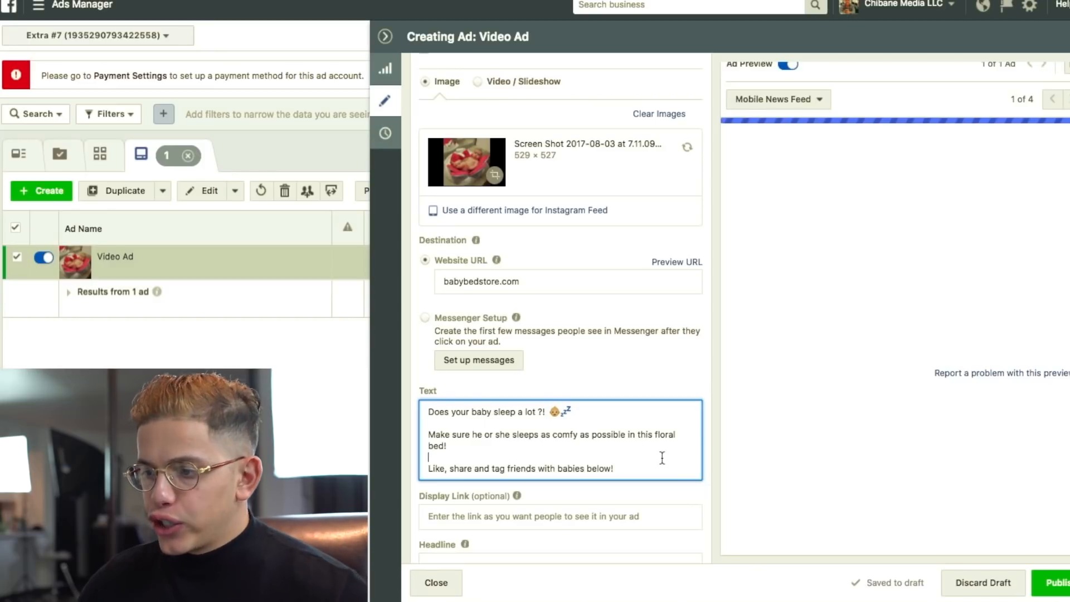
pyautogui.scroll(-1, 722, 436)
pyautogui.moveTo(721, 435); pyautogui.dragTo(715, 434)
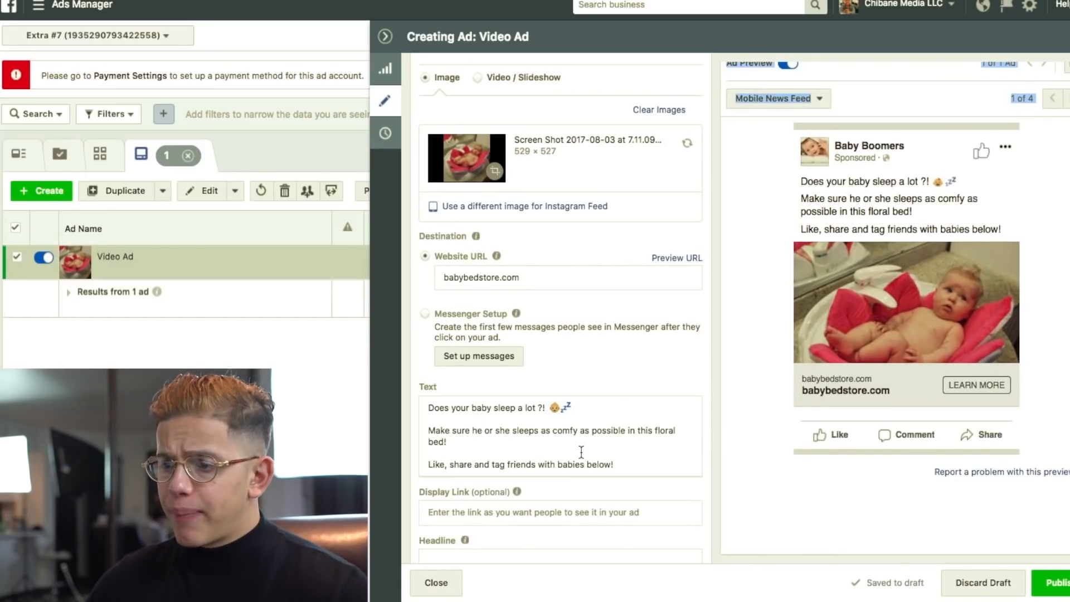
# Enter "50% OFF Your Babies Favorite Bed" as the ad's headline
pyautogui.scroll(-3, 581, 390)
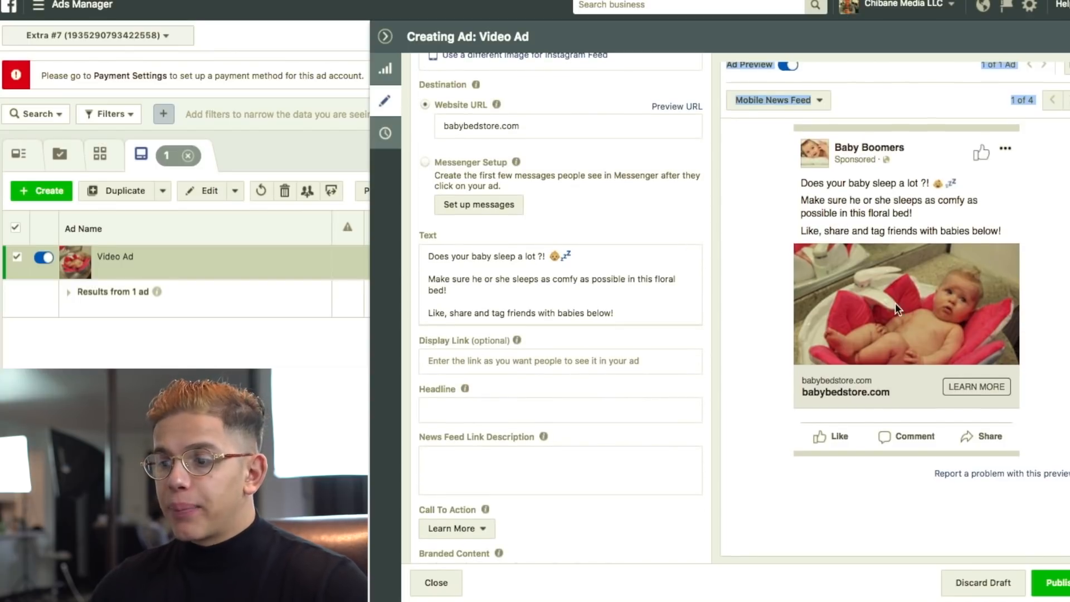
pyautogui.scroll(1, 895, 324)
pyautogui.click(628, 409)
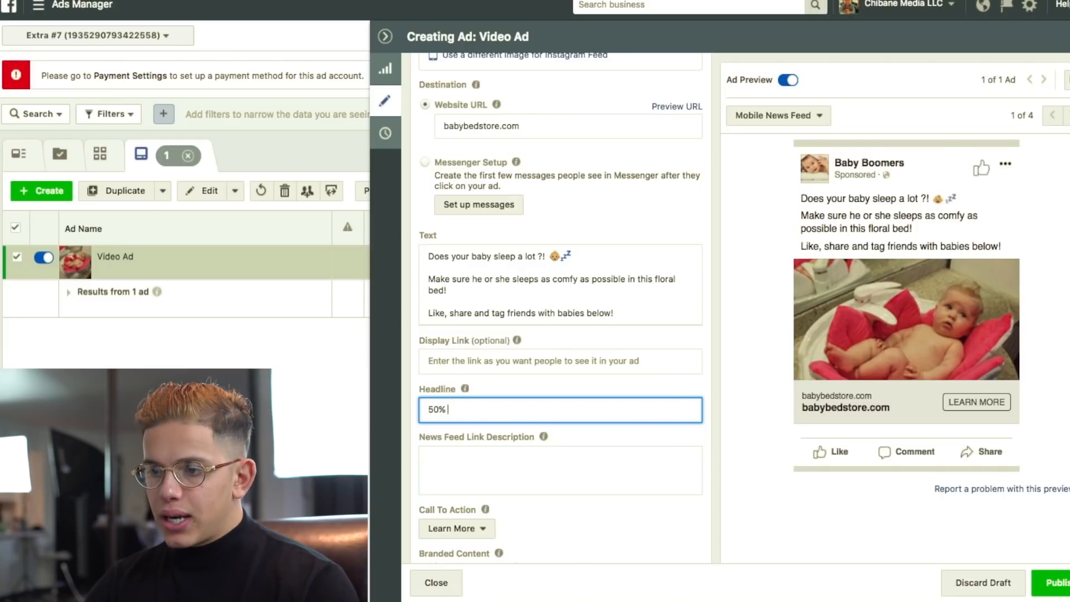
pyautogui.write('50% OFF ')
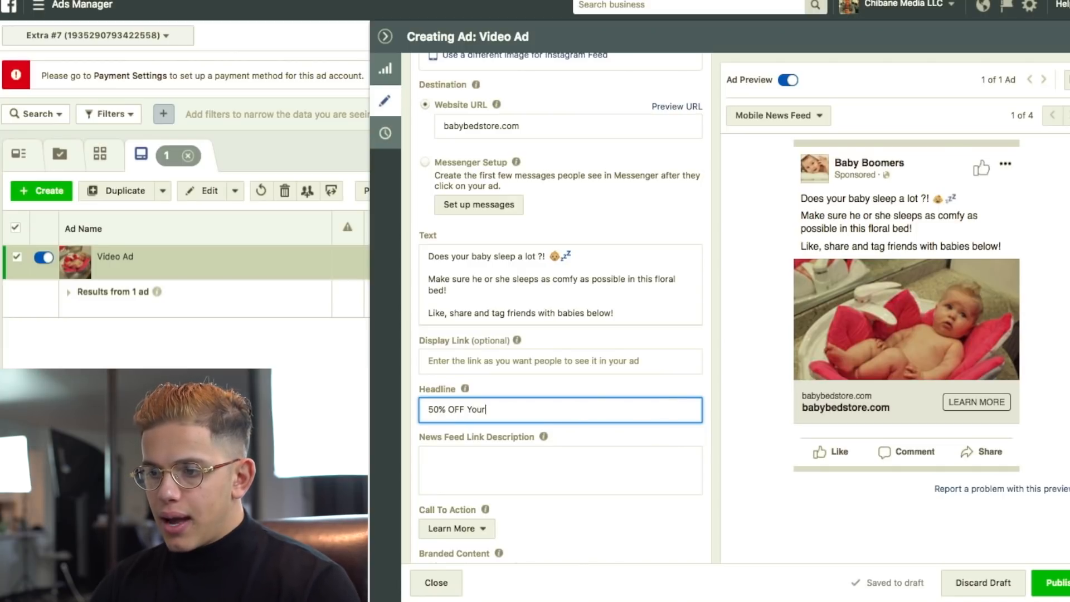
pyautogui.write('Your')
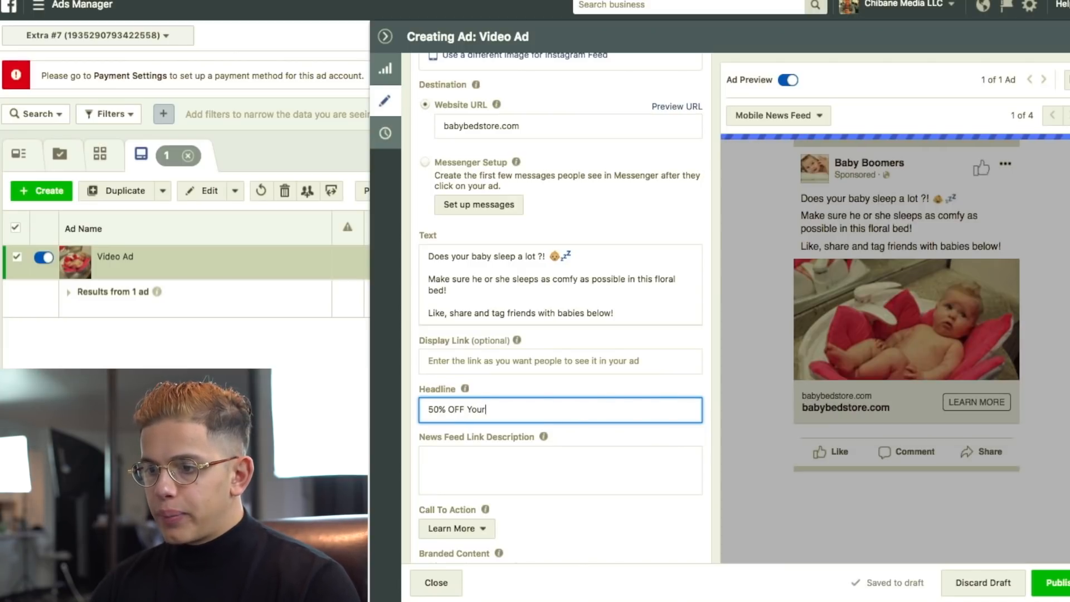
pyautogui.write(' B ab')
pyautogui.press('BackSpace')
pyautogui.press('BackSpace')
pyautogui.write('abies Fav Be')
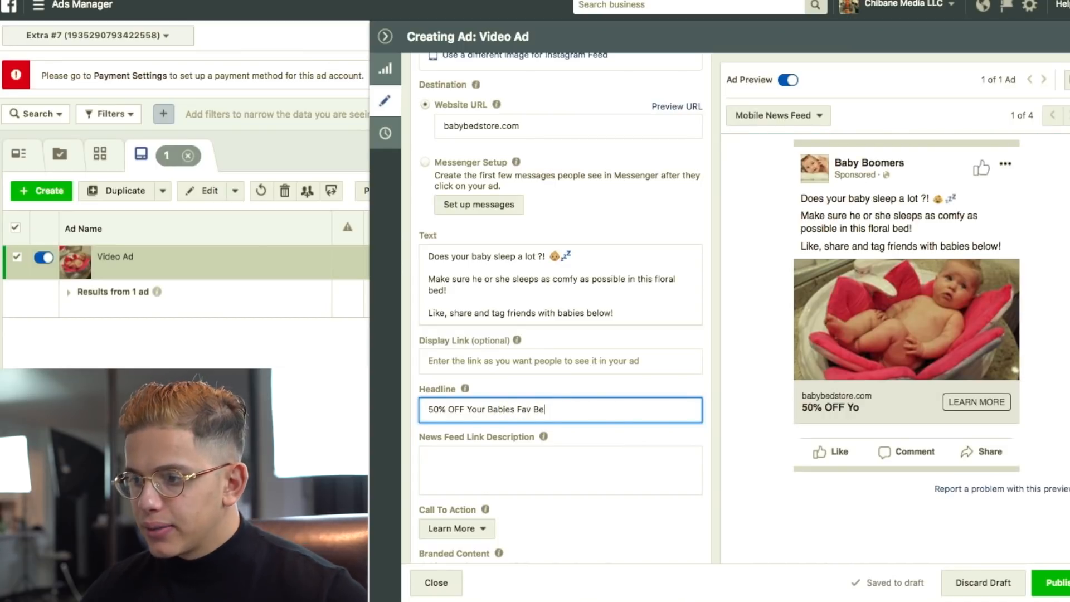
pyautogui.write('d')
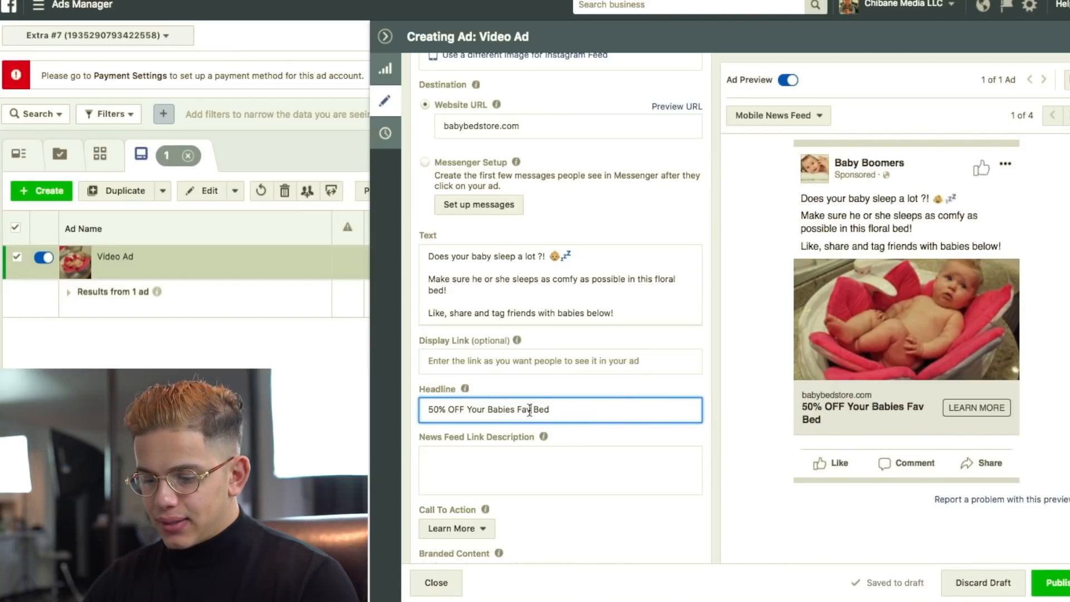
pyautogui.write('orite')
pyautogui.click(721, 457)
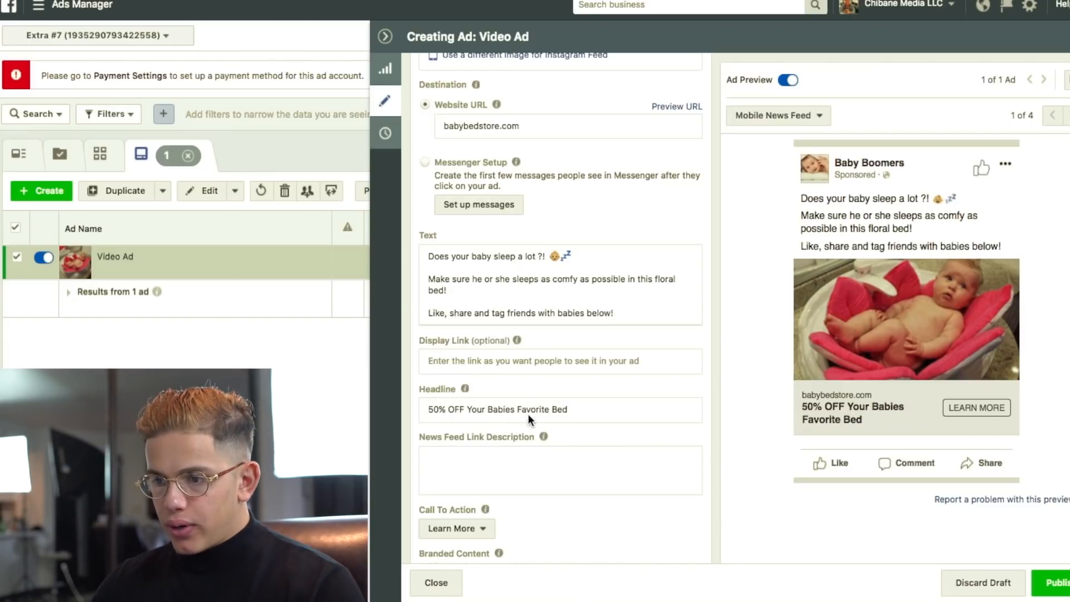
# Replace the headline with "FREE Baby Bed" and preview the ad as Instagram Feed and Desktop News Feed
pyautogui.tripleClick(541, 411)
pyautogui.write('FREE Baby')
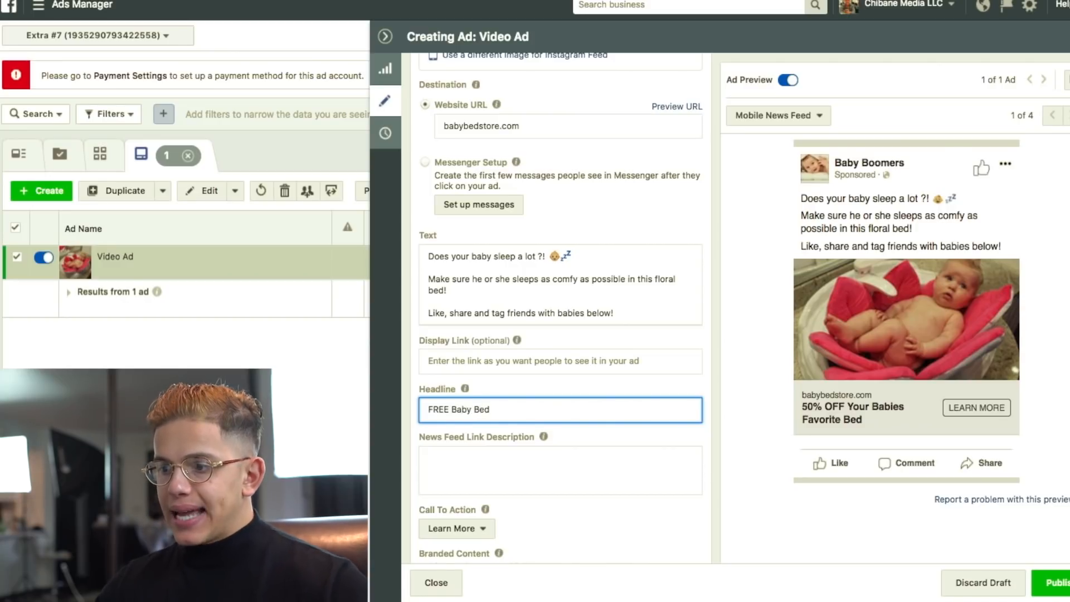
pyautogui.click(822, 116)
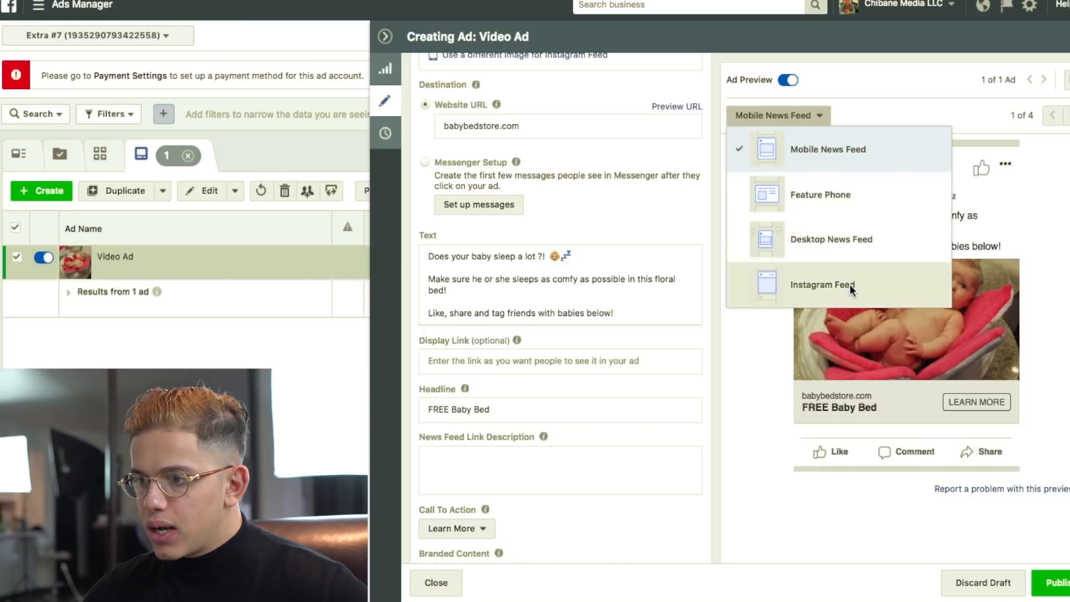
pyautogui.click(848, 285)
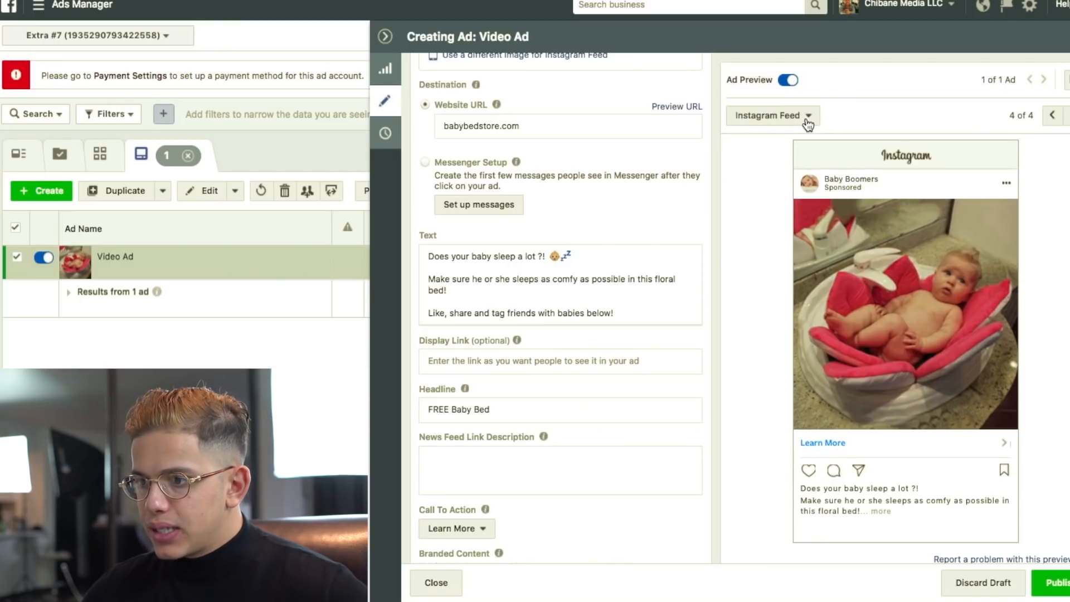
pyautogui.click(808, 118)
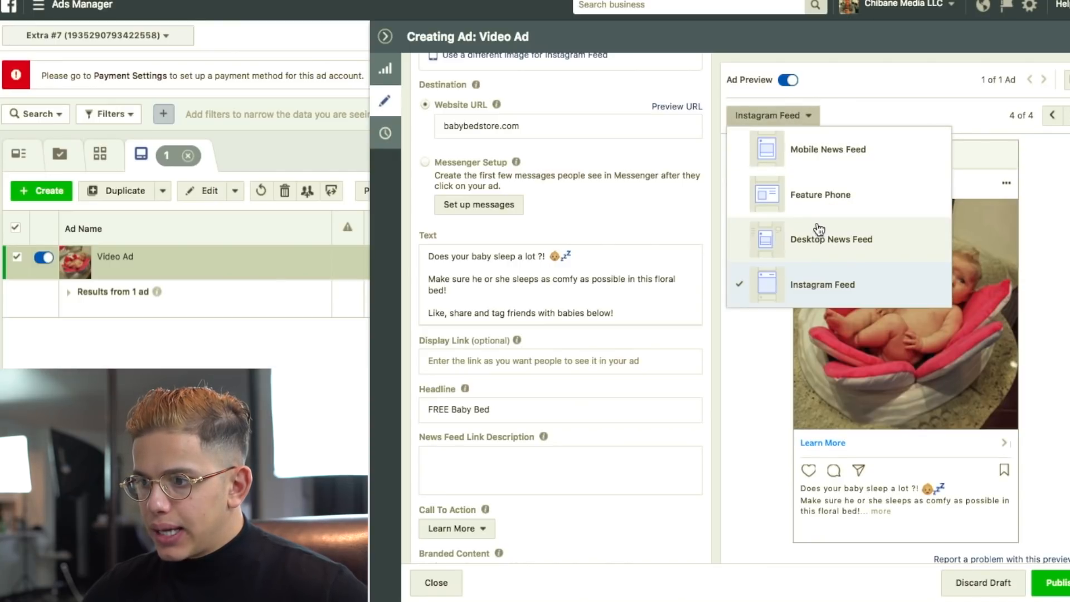
pyautogui.click(846, 239)
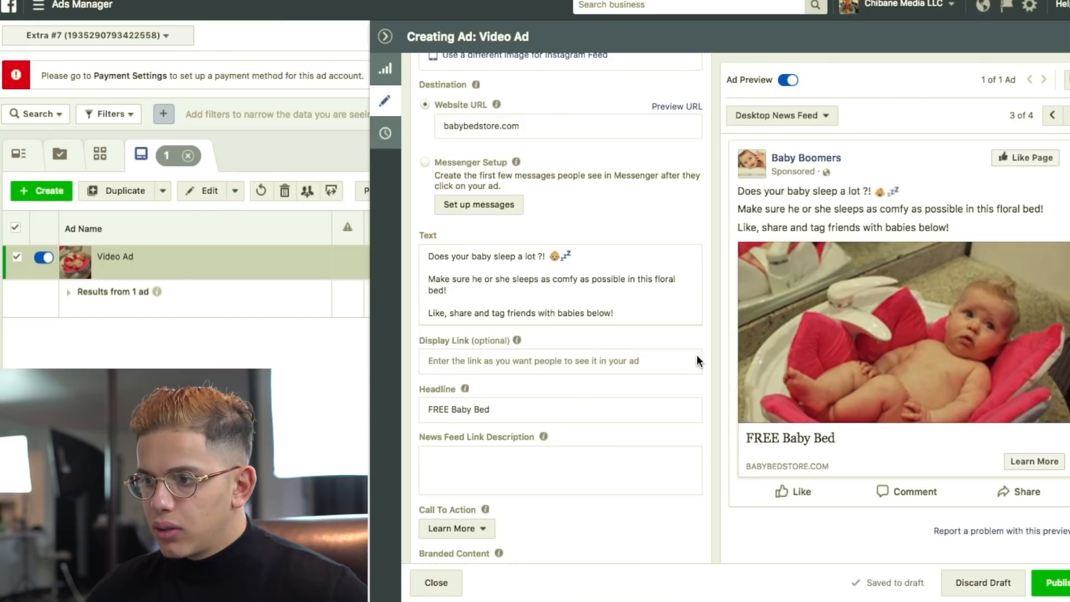
# Set the ad's call to action to Shop Now
pyautogui.click(669, 406)
pyautogui.click(480, 530)
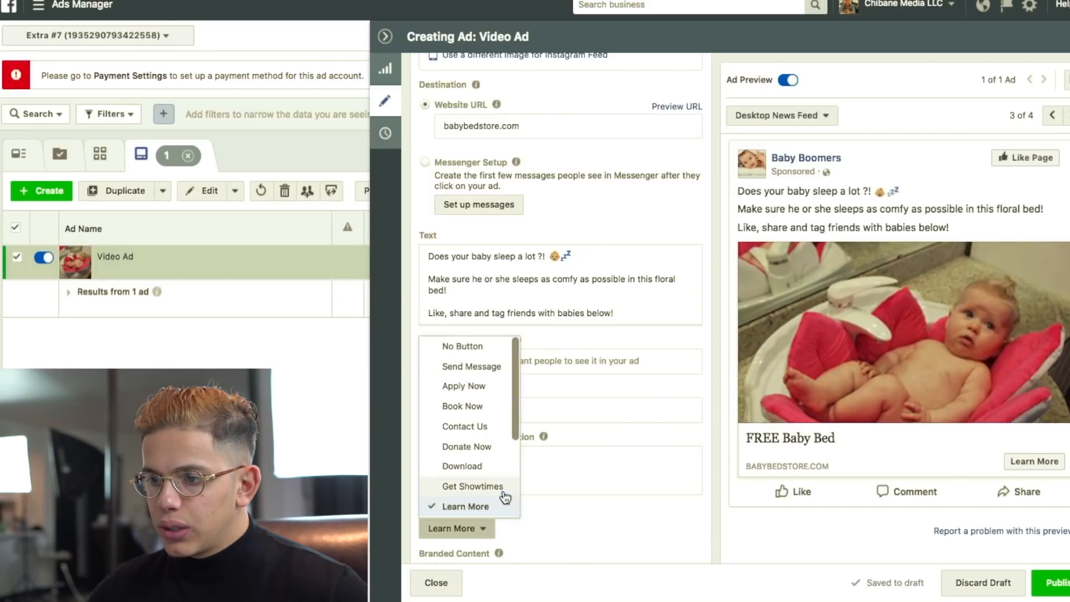
pyautogui.scroll(-5, 486, 401)
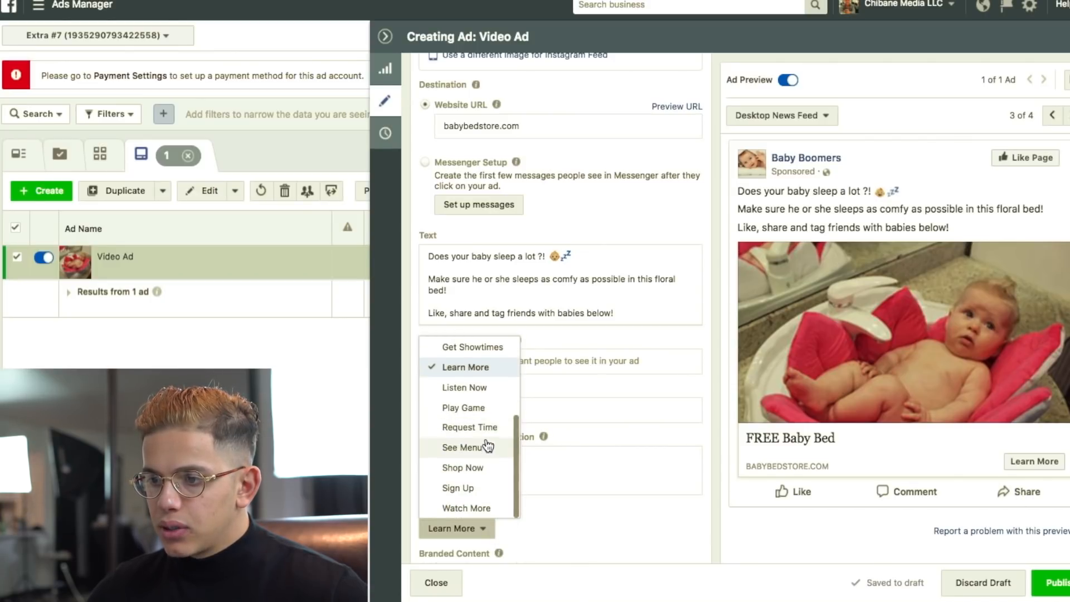
pyautogui.click(485, 474)
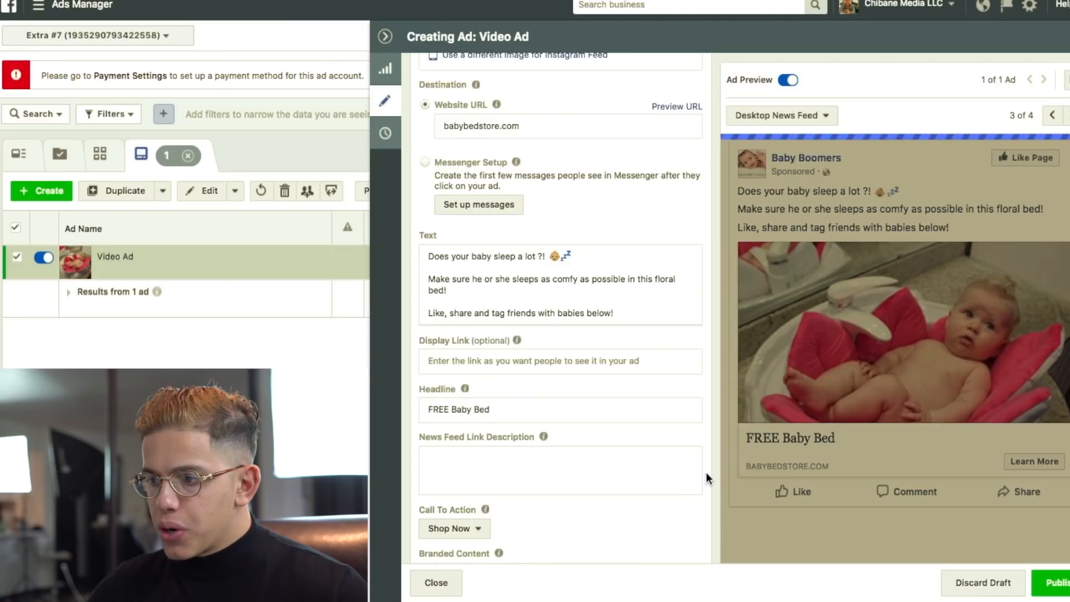
# Try the No Button option for the ad's call to action and restore Shop Now
pyautogui.click(475, 528)
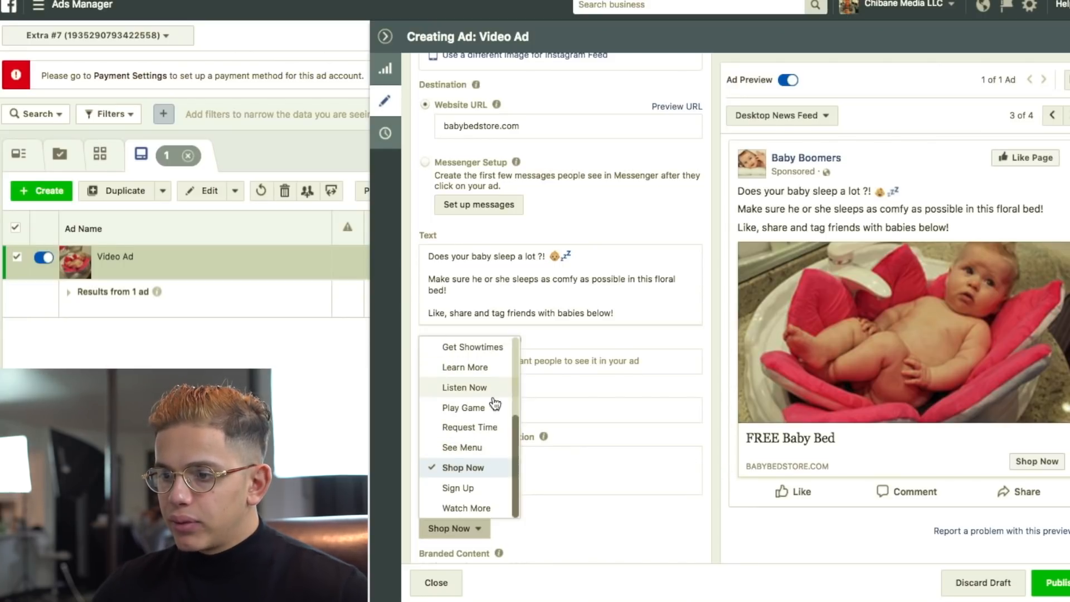
pyautogui.scroll(5, 488, 391)
pyautogui.click(483, 350)
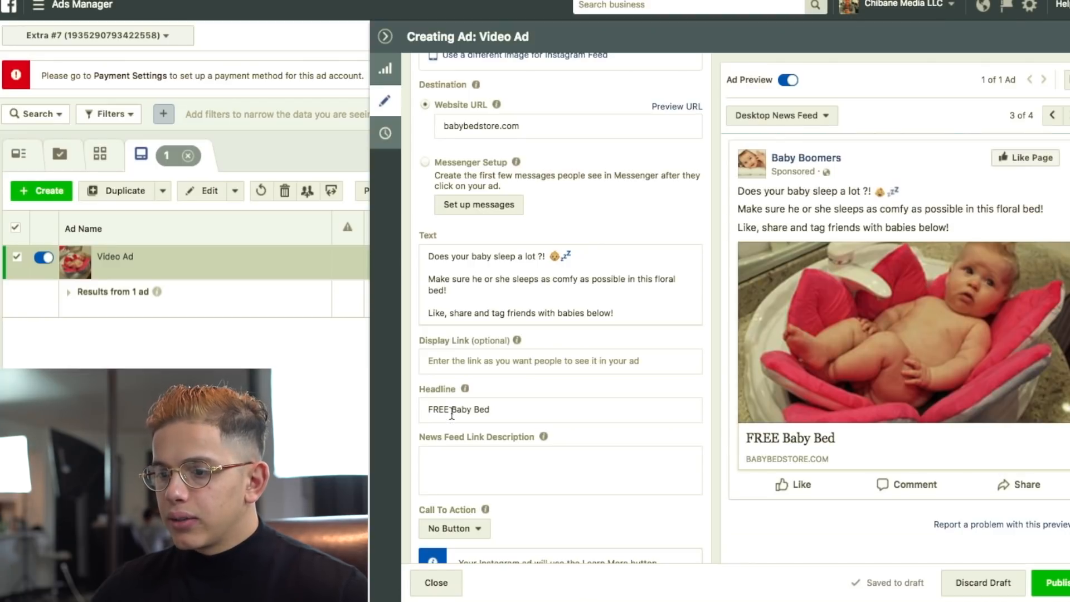
pyautogui.click(471, 531)
pyautogui.scroll(-3, 508, 477)
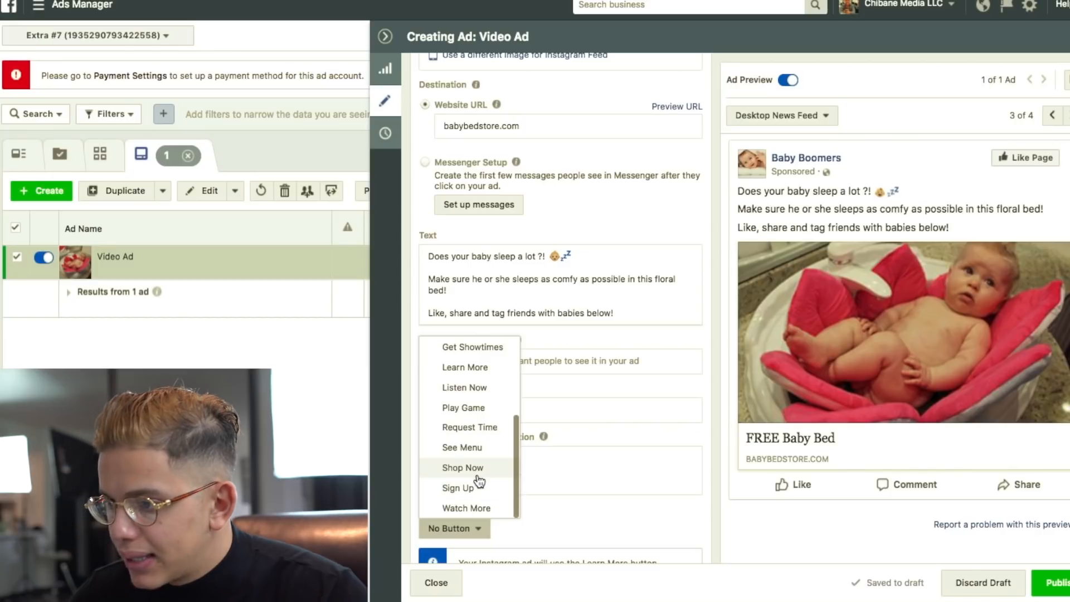
pyautogui.click(481, 468)
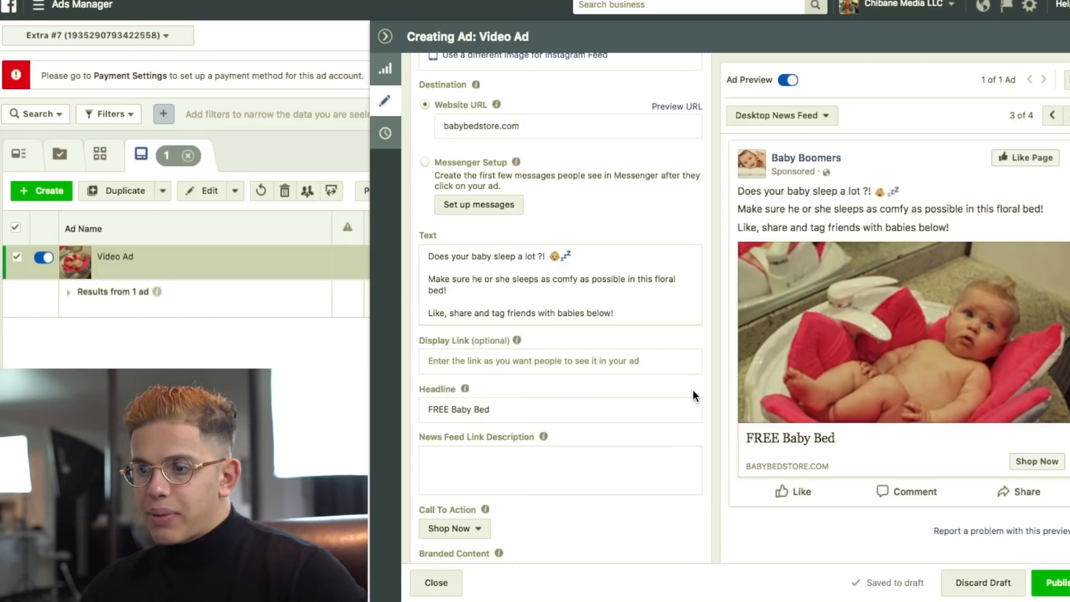
# Close the Video Ad's editing pane to return to the full ads table
pyautogui.scroll(2, 693, 391)
pyautogui.scroll(2, 694, 391)
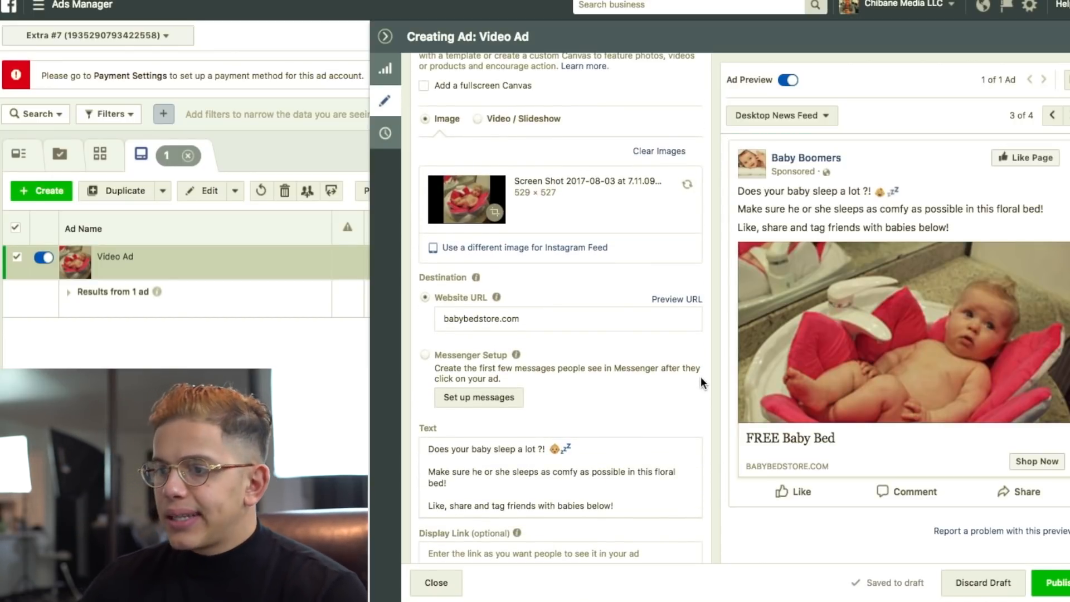
pyautogui.click(384, 37)
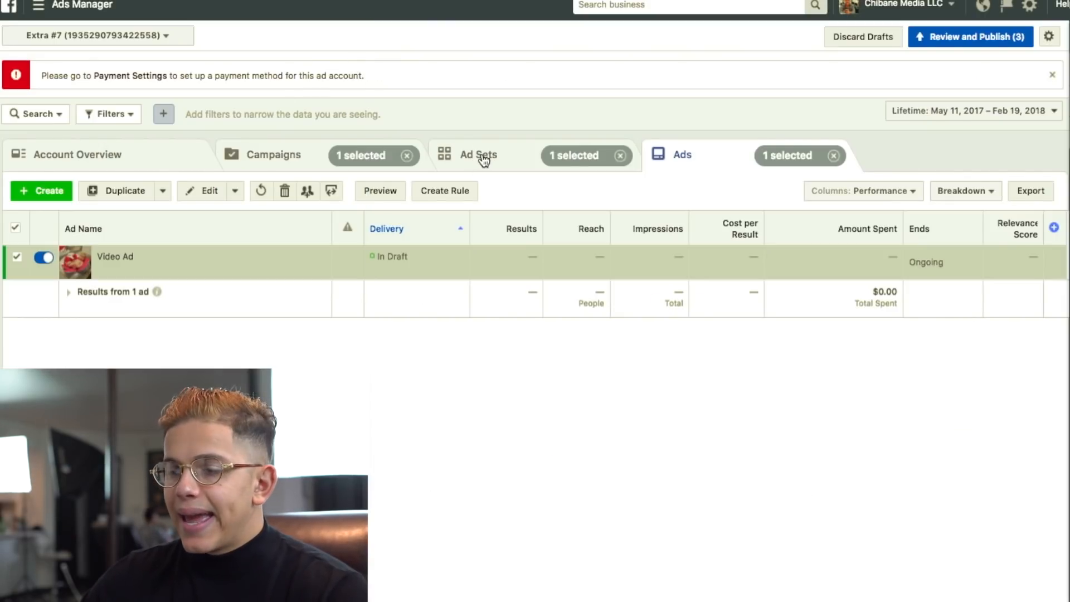